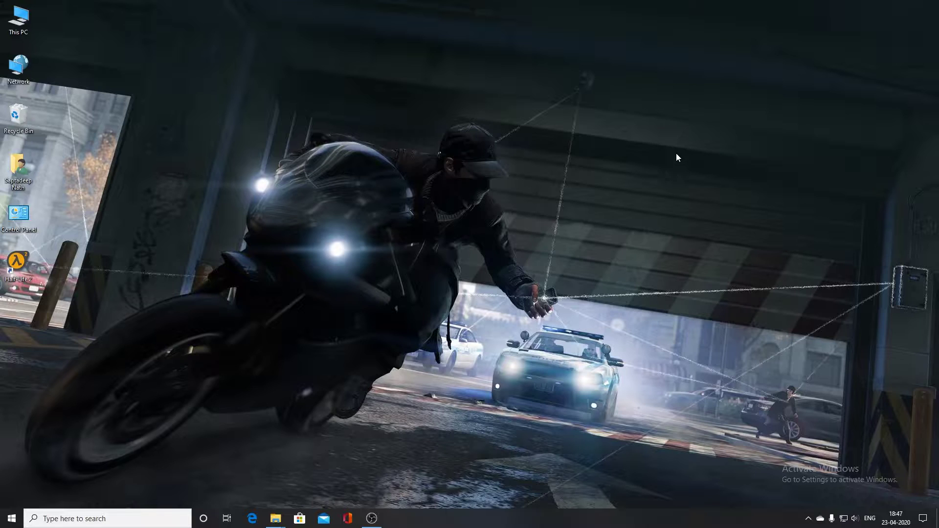
# Open the contents of the BD-ROM Drive (H:) NFSHS disc and locate SETUP.EXE.
pyautogui.doubleClick(18, 20)
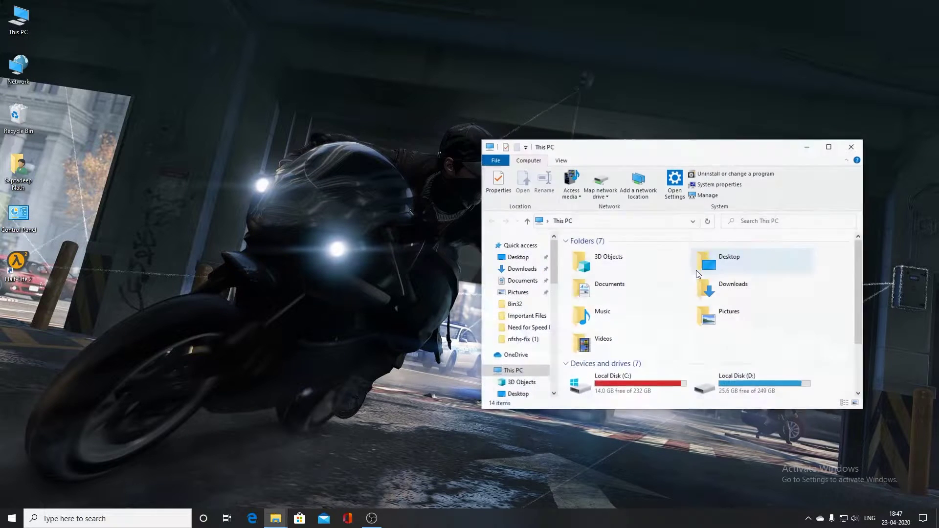
pyautogui.click(700, 350)
pyautogui.rightClick(754, 357)
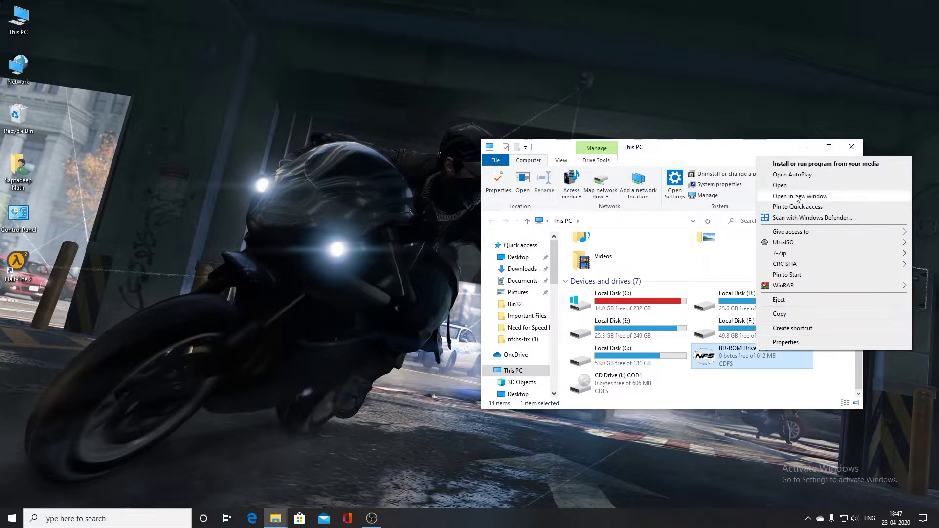
pyautogui.click(768, 182)
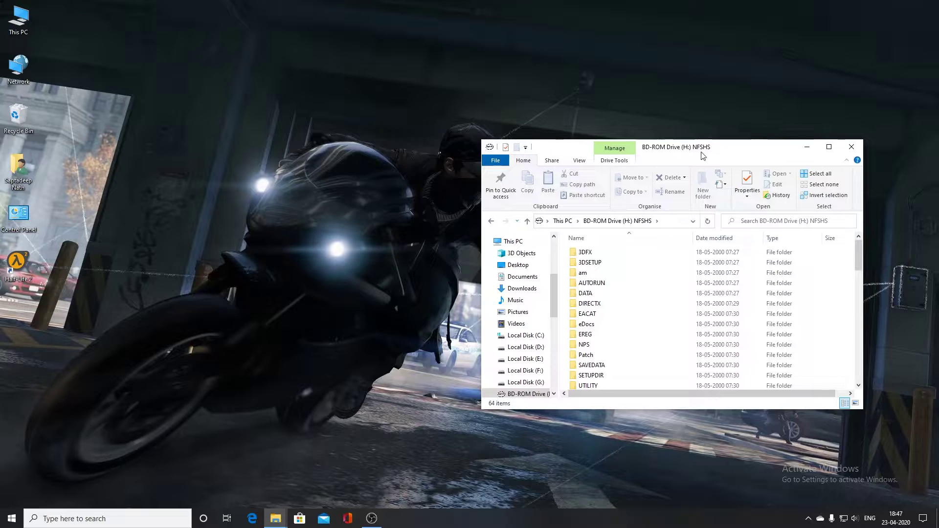
pyautogui.doubleClick(703, 154)
pyautogui.scroll(-8, 120, 448)
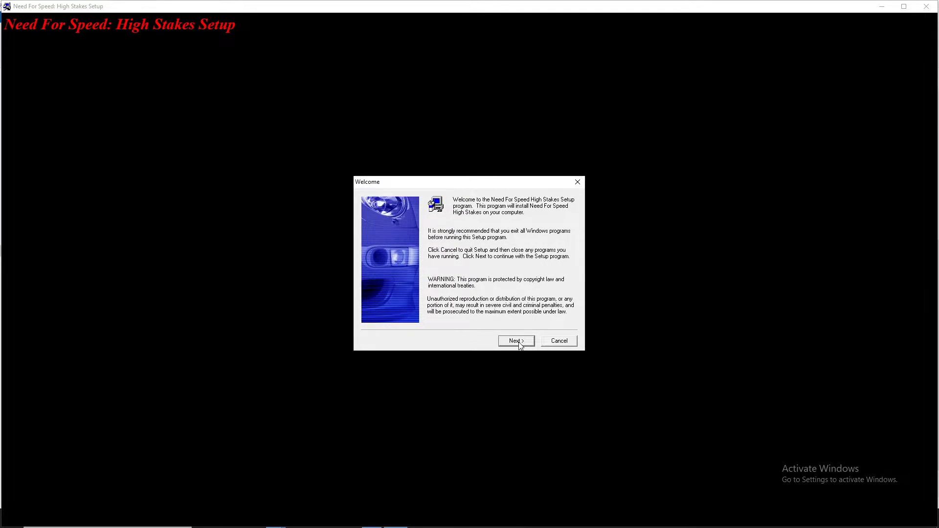
# Proceed through the High Stakes setup and change the installation path's drive letter to F, confirming the new destination folder.
pyautogui.click(519, 341)
pyautogui.click(519, 340)
pyautogui.click(568, 315)
pyautogui.click(419, 233)
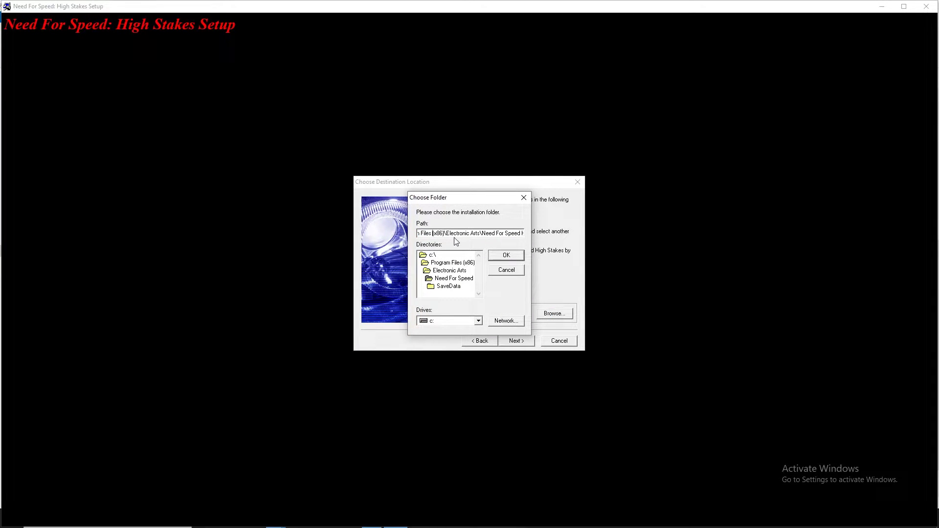
pyautogui.press('Left')
pyautogui.press('Left')
pyautogui.press('Left')
pyautogui.press('Left')
pyautogui.press('Left')
pyautogui.press('Left')
pyautogui.press('Left')
pyautogui.press('Left')
pyautogui.press('Left')
pyautogui.press('Left')
pyautogui.press('Left')
pyautogui.press('Left')
pyautogui.press('Left')
pyautogui.press('Left')
pyautogui.press('Left')
pyautogui.press('Left')
pyautogui.press('BackSpace')
pyautogui.write('D')
pyautogui.press('BackSpace')
pyautogui.write('F')
pyautogui.click(508, 253)
pyautogui.press('Return')
pyautogui.click(521, 340)
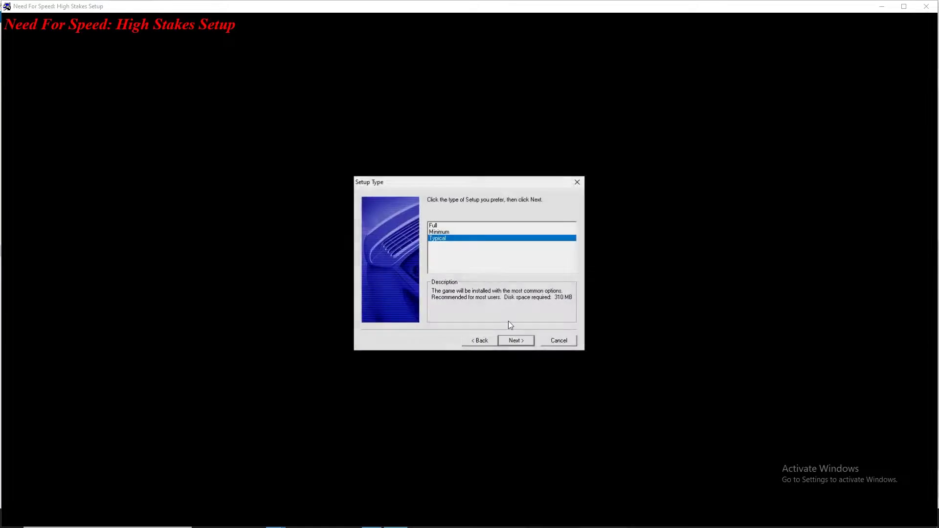
# Compare the setup types, choose Full and start the installation.
pyautogui.click(438, 226)
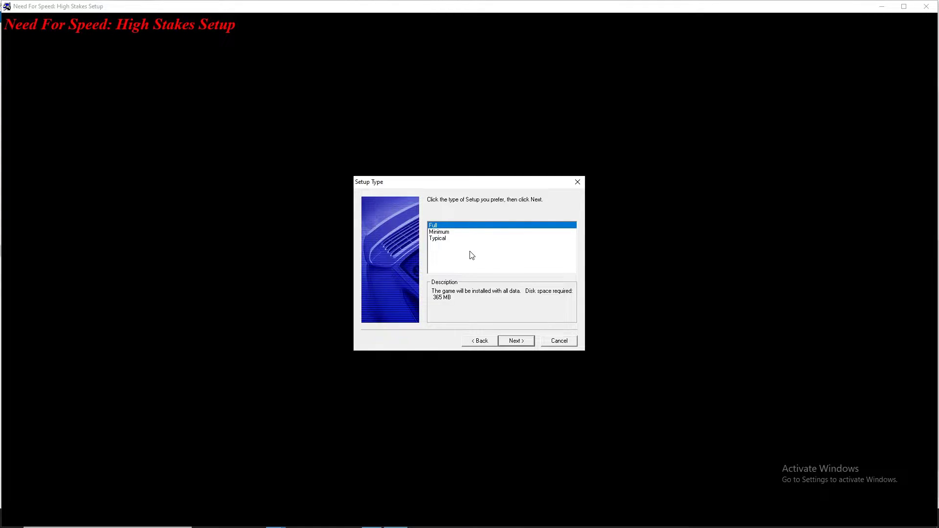
pyautogui.click(437, 233)
pyautogui.click(443, 238)
pyautogui.click(453, 233)
pyautogui.click(446, 239)
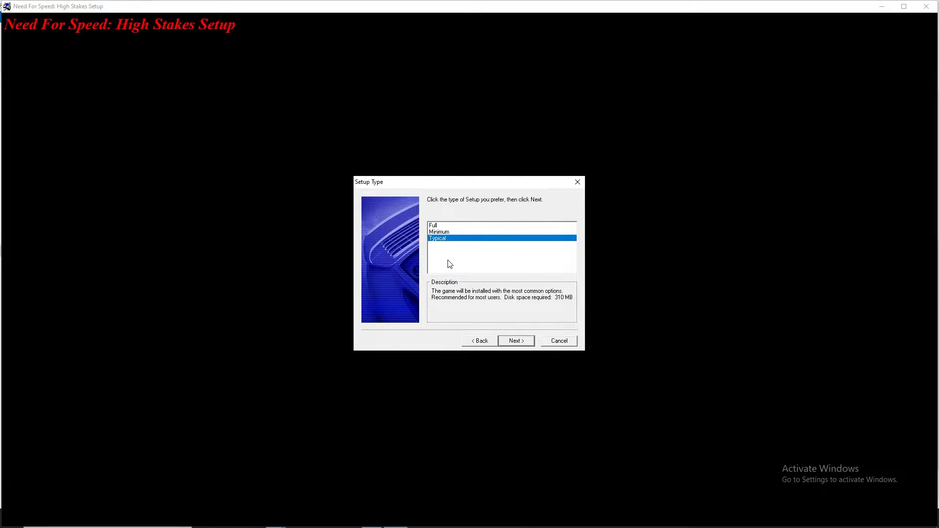
pyautogui.click(442, 226)
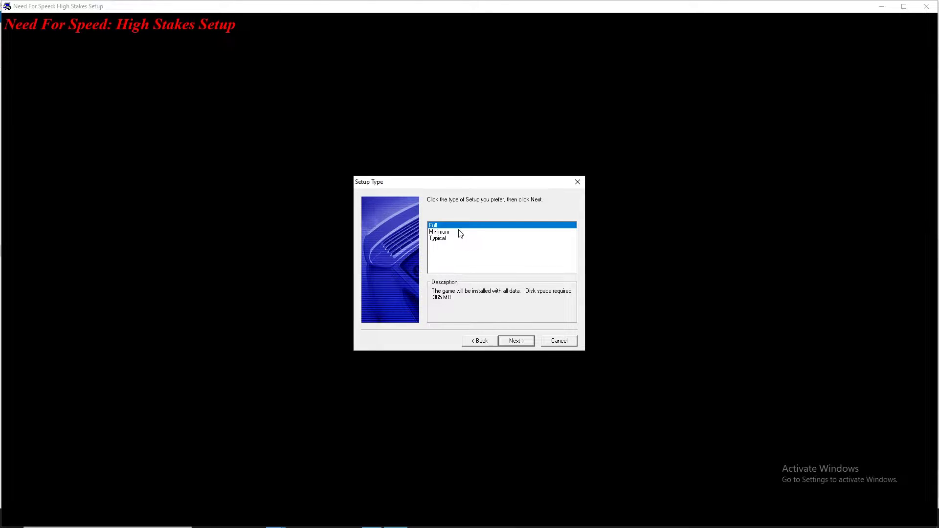
pyautogui.click(528, 341)
pyautogui.click(529, 341)
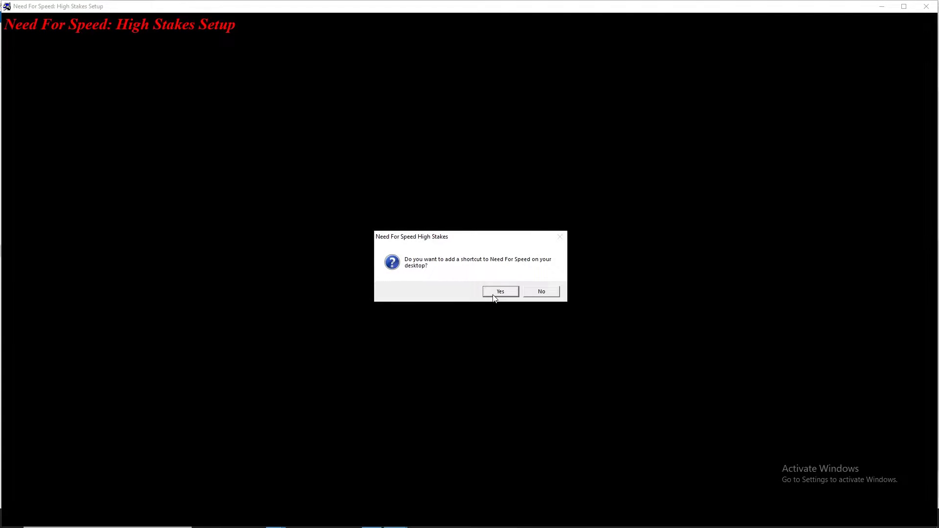
# Add a desktop shortcut for the game, dismiss the 3DSetup.exe error and postpone the electronic registration.
pyautogui.click(494, 295)
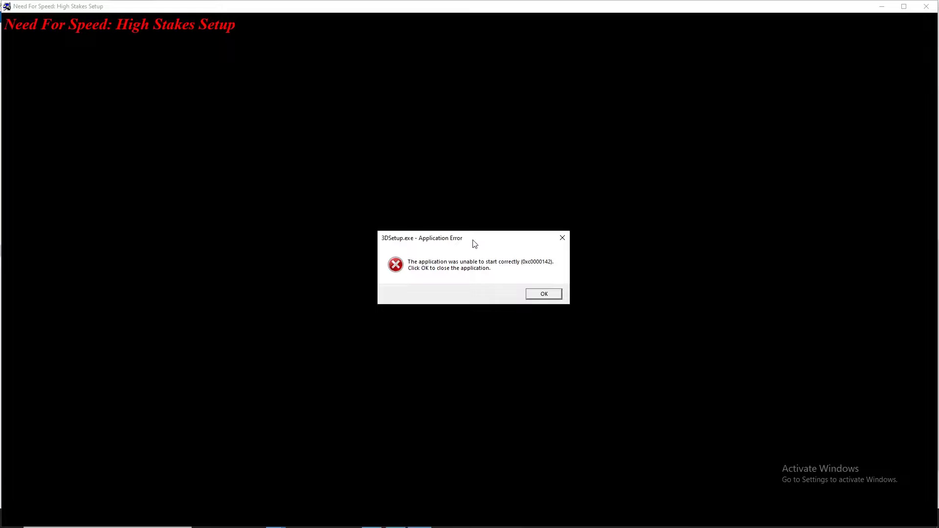
pyautogui.click(544, 296)
pyautogui.click(498, 293)
pyautogui.click(478, 291)
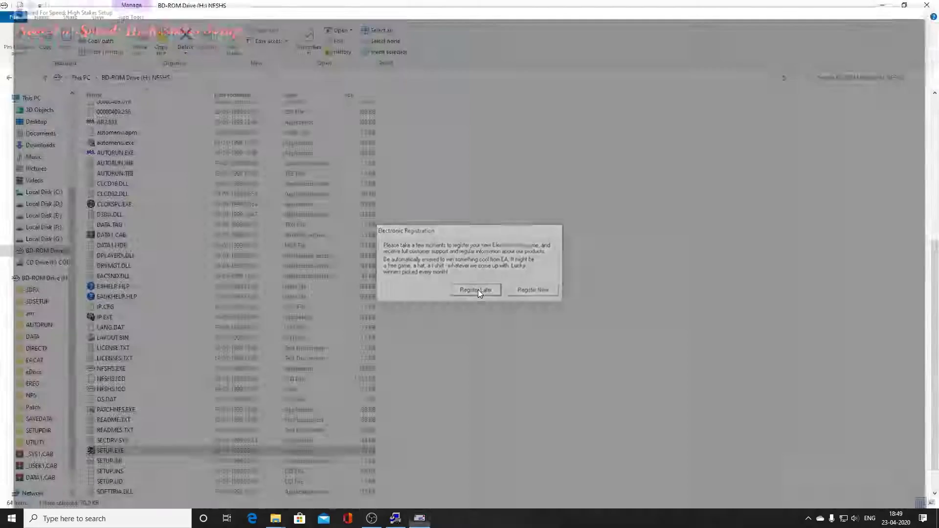
# Open the nfshs-fix (1) folder in the user's Downloads and run NFSHSpatch4_50.exe.
pyautogui.scroll(5, 210, 193)
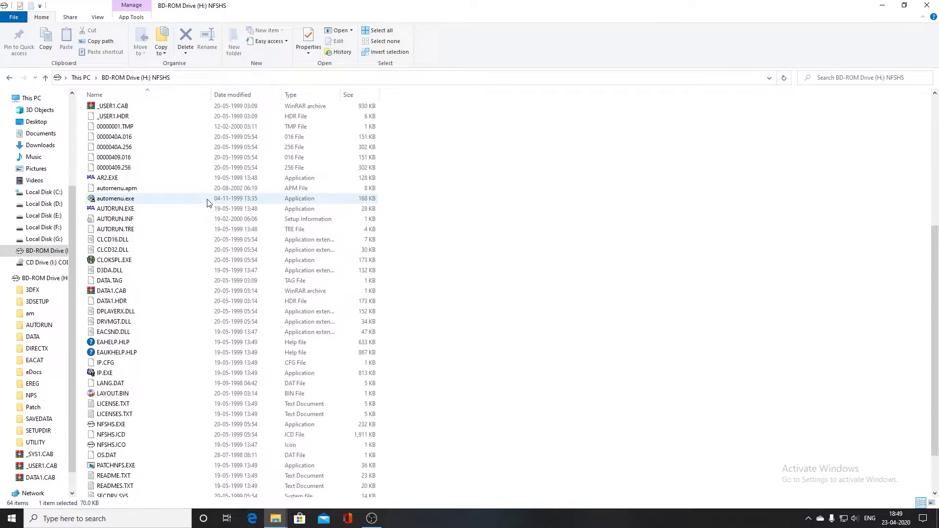
pyautogui.doubleClick(316, 4)
pyautogui.doubleClick(19, 169)
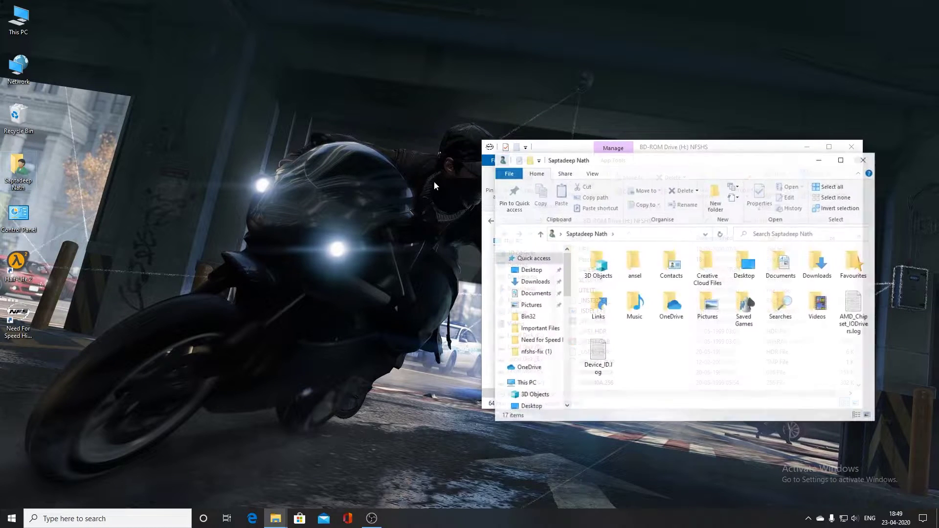
pyautogui.doubleClick(818, 267)
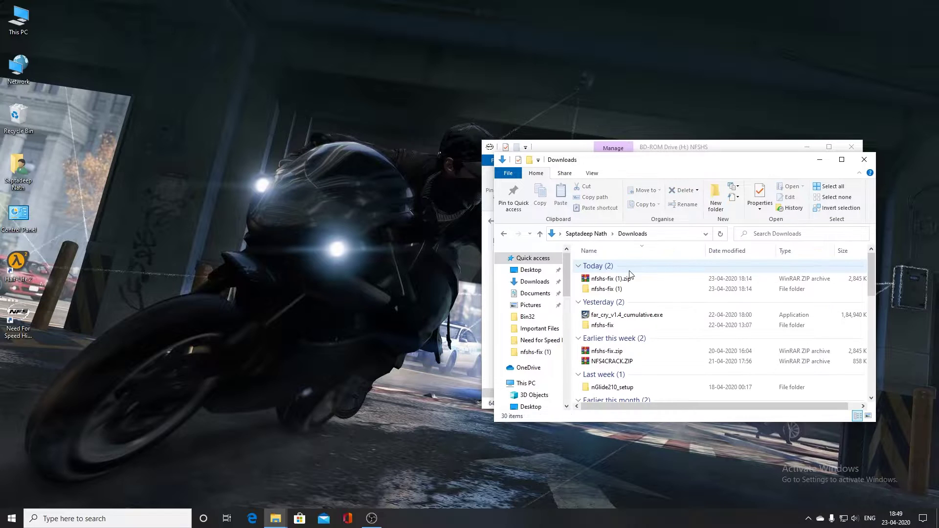
pyautogui.doubleClick(607, 289)
pyautogui.doubleClick(665, 161)
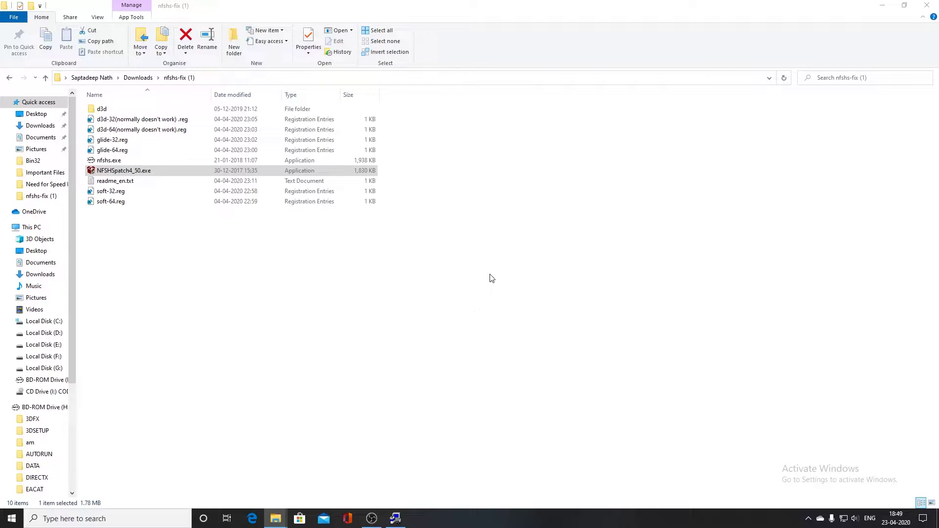
pyautogui.click(396, 521)
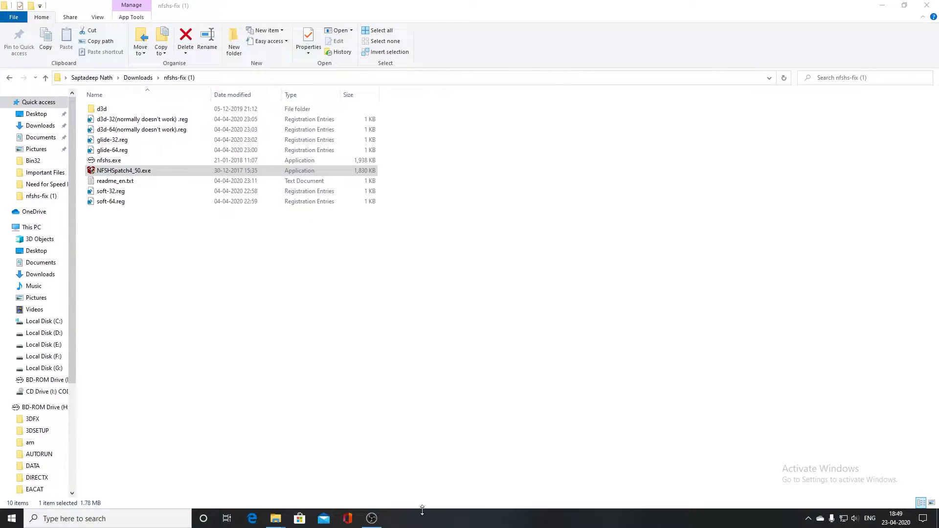
pyautogui.click(495, 295)
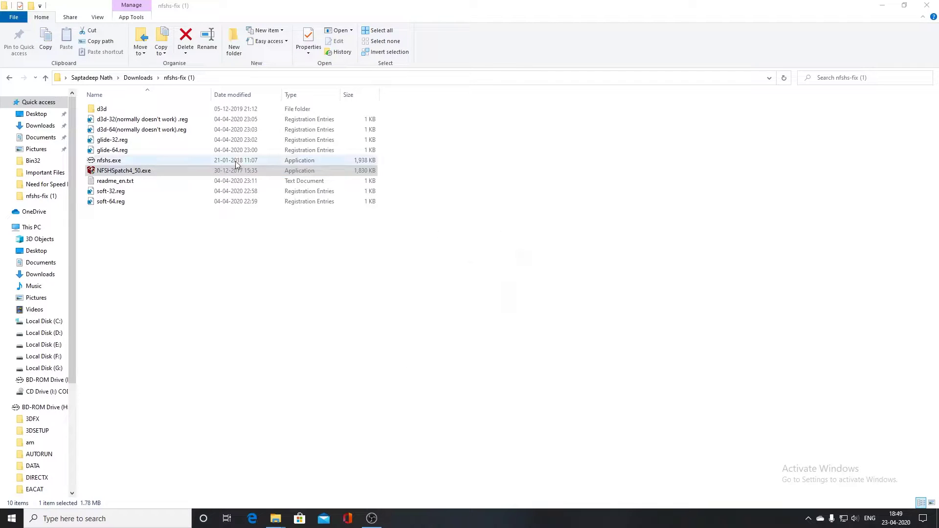
# Replace nfshs.exe in the game's installation folder, reached from the desktop shortcut's properties, with the copy from nfshs-fix (1).
pyautogui.click(171, 160)
pyautogui.doubleClick(317, 4)
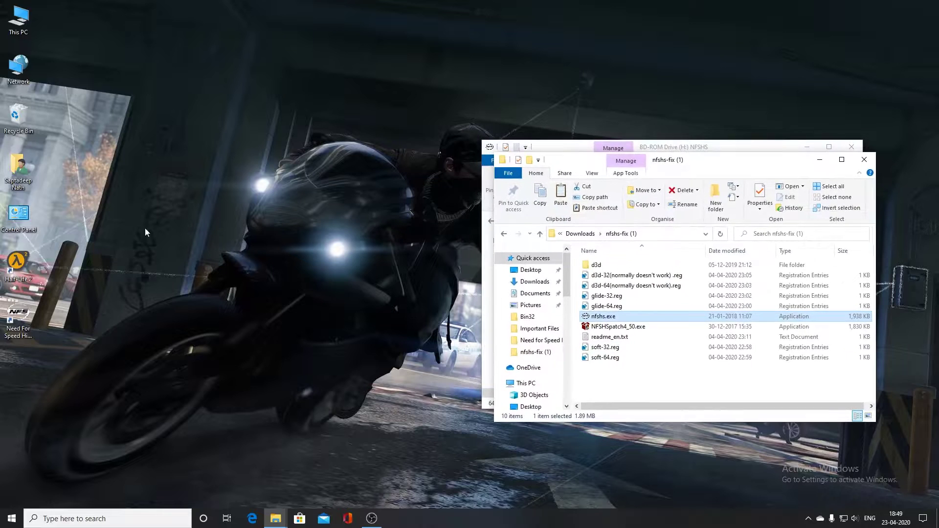
pyautogui.rightClick(20, 316)
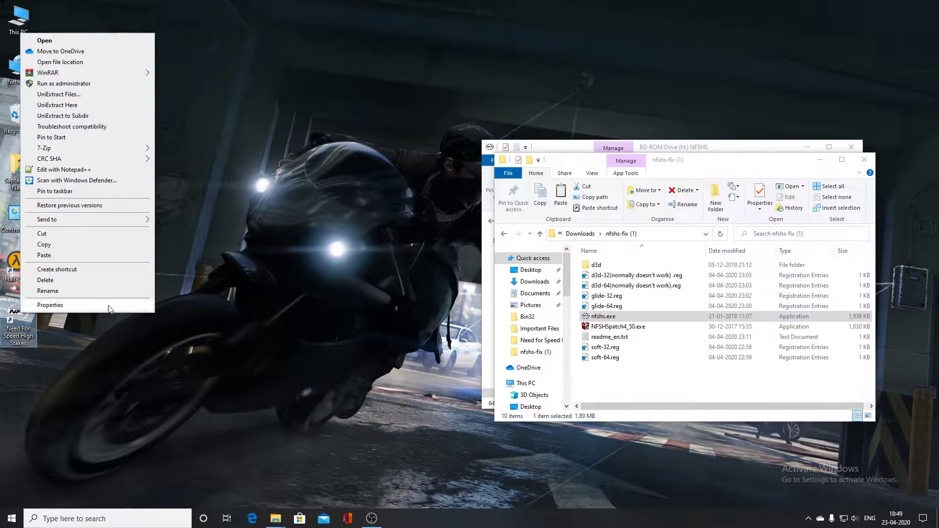
pyautogui.click(50, 305)
pyautogui.click(64, 424)
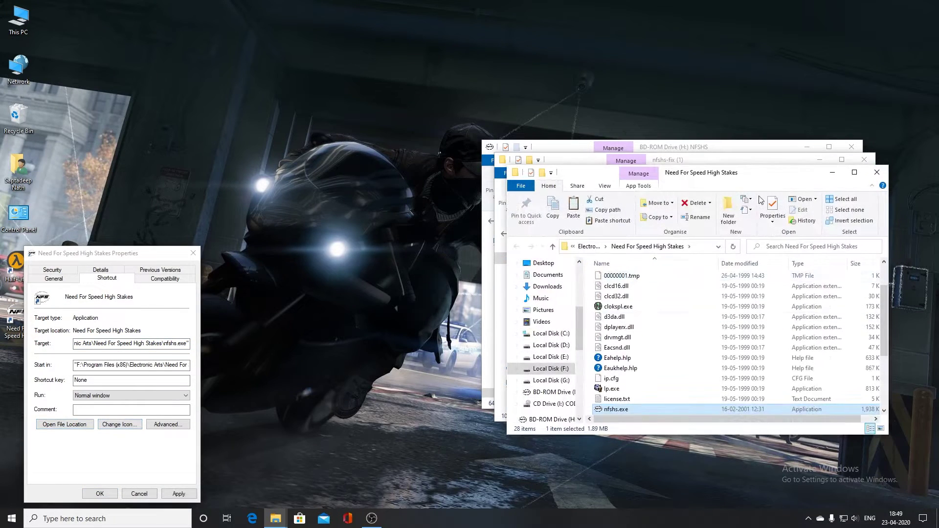
pyautogui.doubleClick(775, 167)
pyautogui.hotkey('ctrl', 'v')
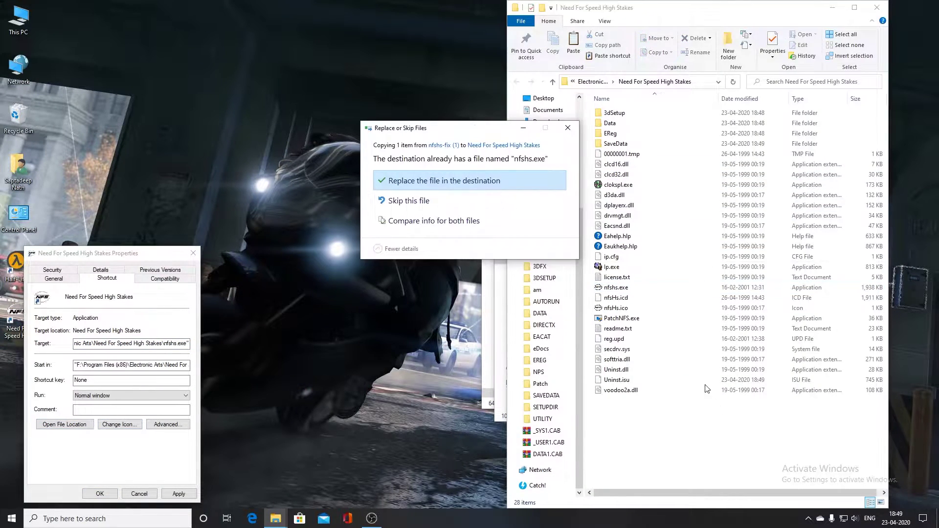
pyautogui.click(455, 181)
# Return to the nfshs-fix (1) folder in a maximized window and select the soft-64.reg file.
pyautogui.click(501, 416)
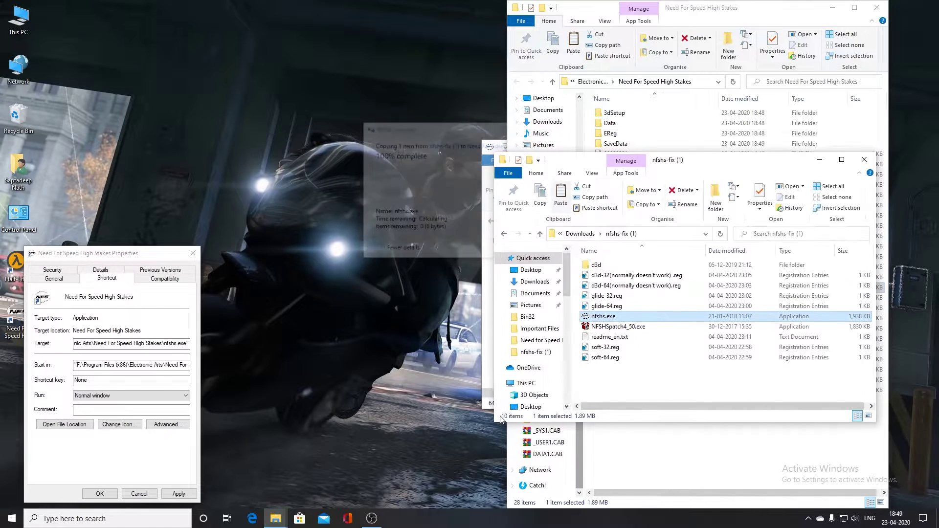
pyautogui.doubleClick(660, 162)
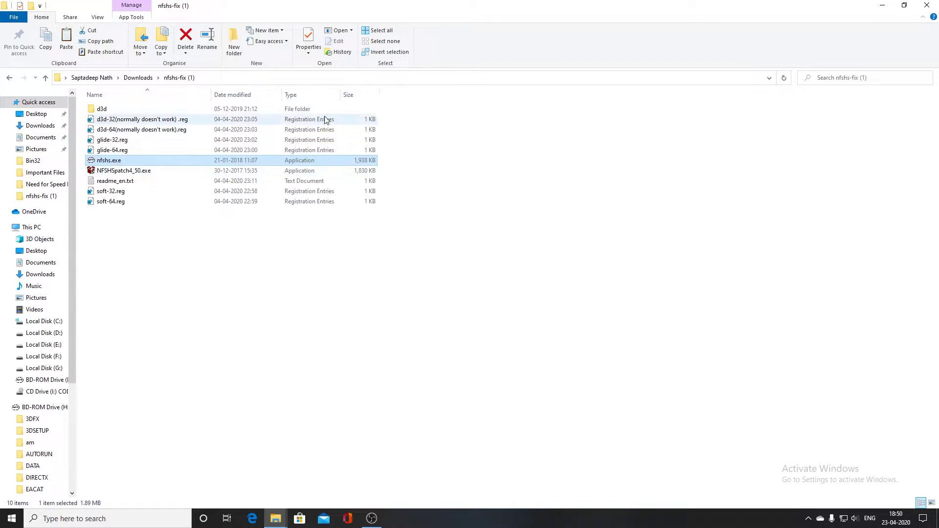
pyautogui.click(124, 207)
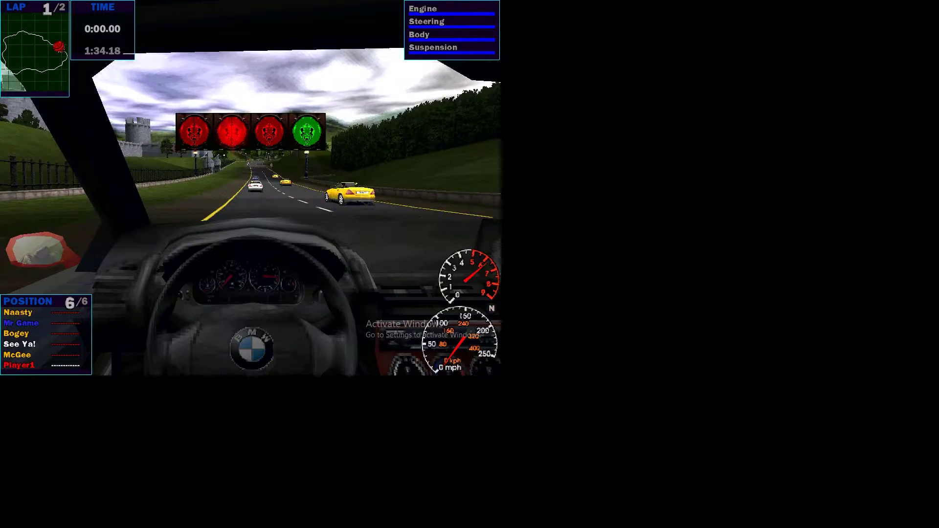
pyautogui.press('c')
pyautogui.press('Up')
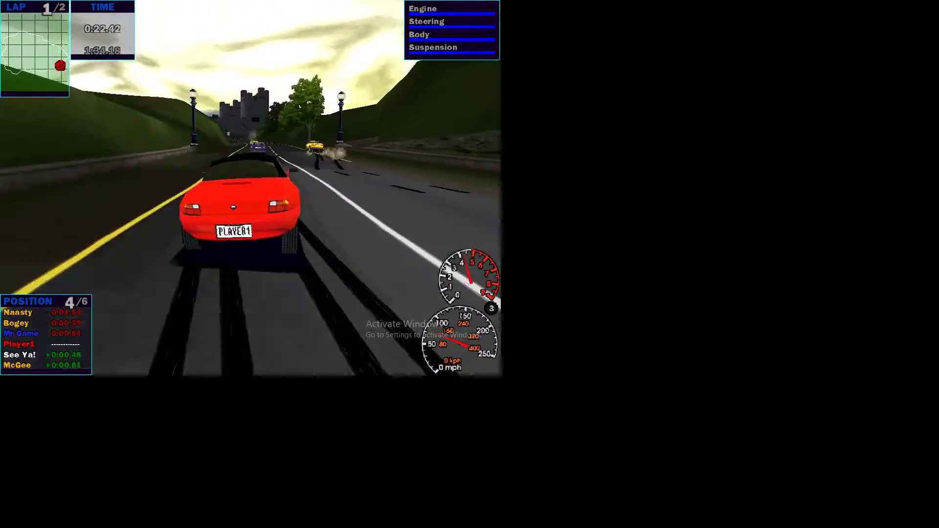
pyautogui.press('Right')
pyautogui.press('Left')
pyautogui.press('Right')
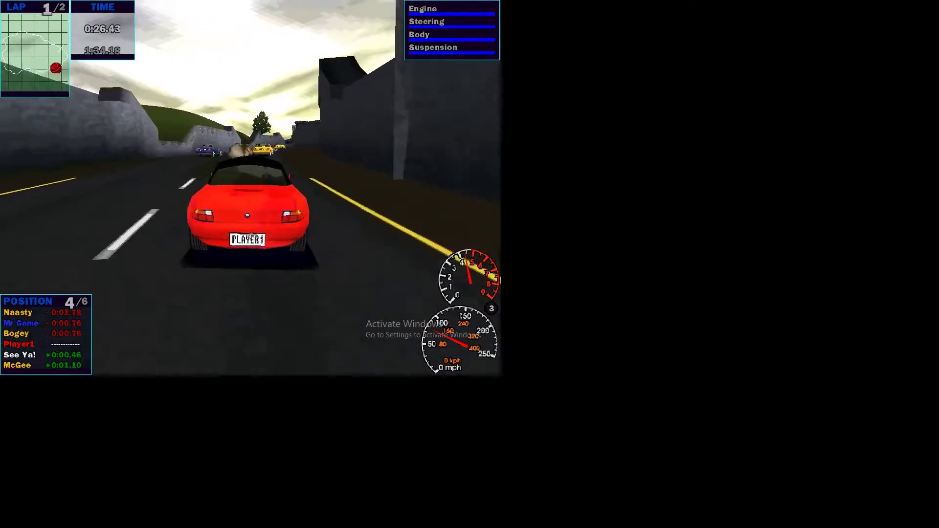
pyautogui.press('Right')
pyautogui.press('Right')
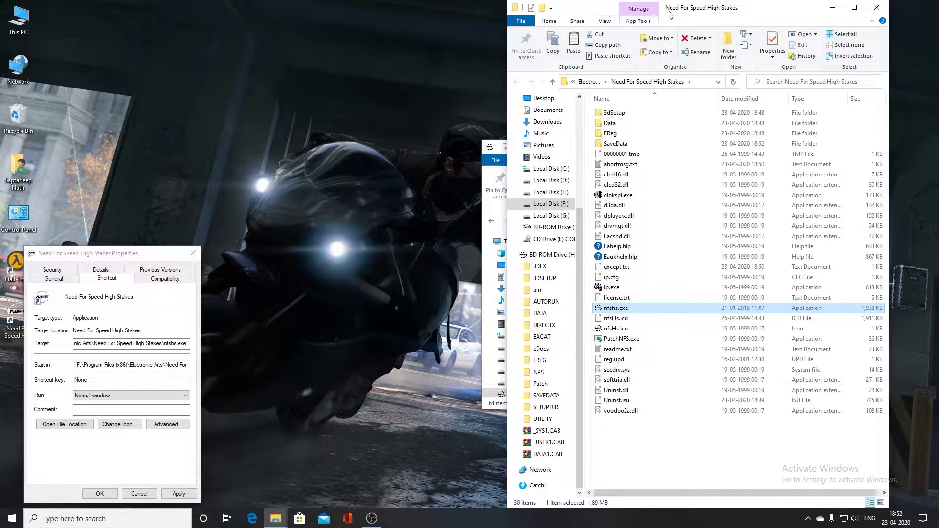
# Move the Need For Speed High Stakes folder window beside the disc window and close the shortcut's properties.
pyautogui.moveTo(670, 13); pyautogui.dragTo(278, 53)
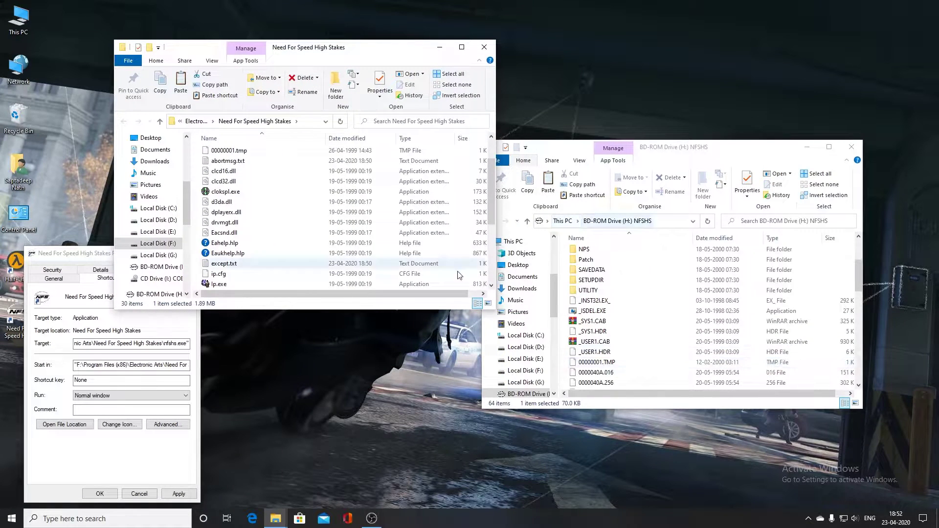
pyautogui.scroll(2, 308, 260)
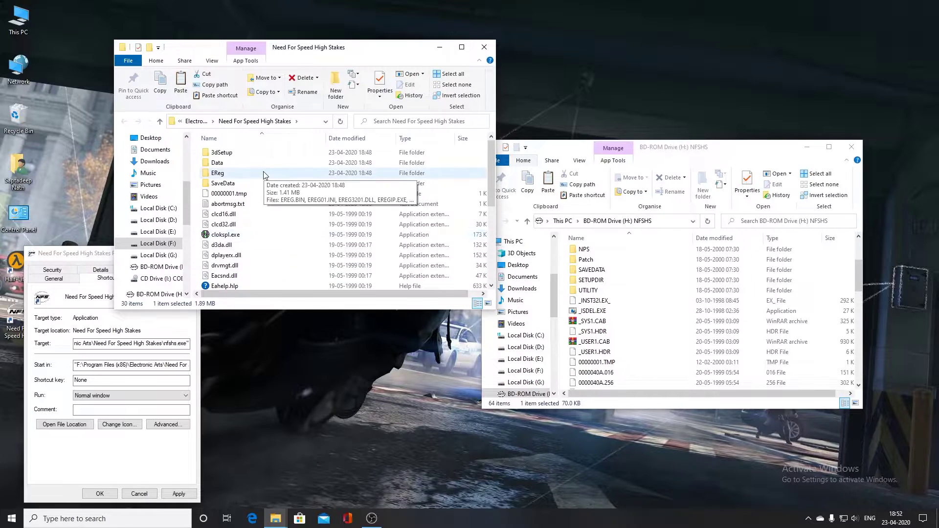
pyautogui.click(96, 253)
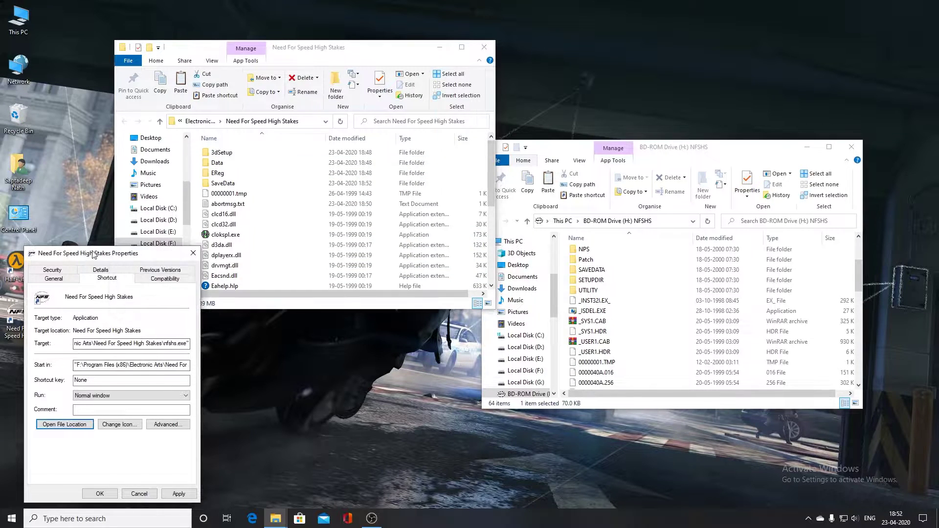
pyautogui.click(196, 254)
# Open the dgVoodoo v2.61 folder inside Toolkit\dgVoodoo on Local Disk (G:).
pyautogui.doubleClick(20, 20)
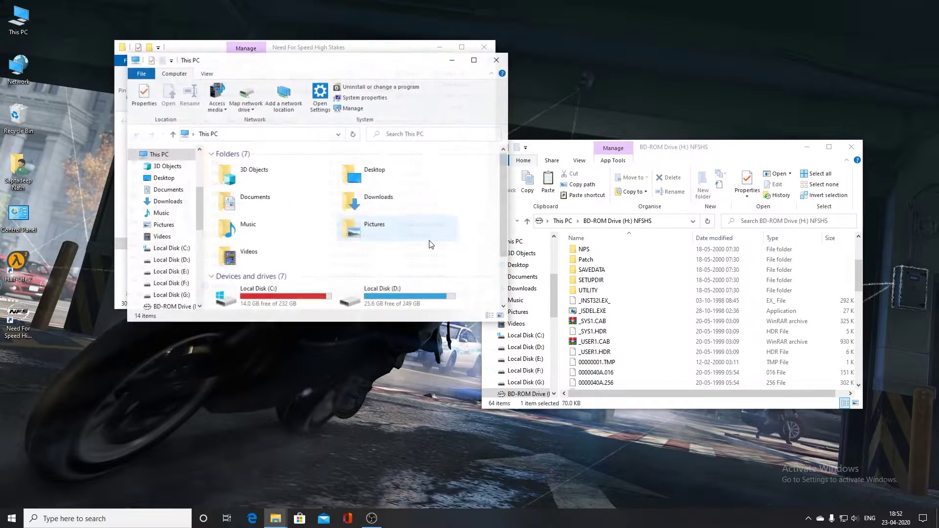
pyautogui.doubleClick(287, 277)
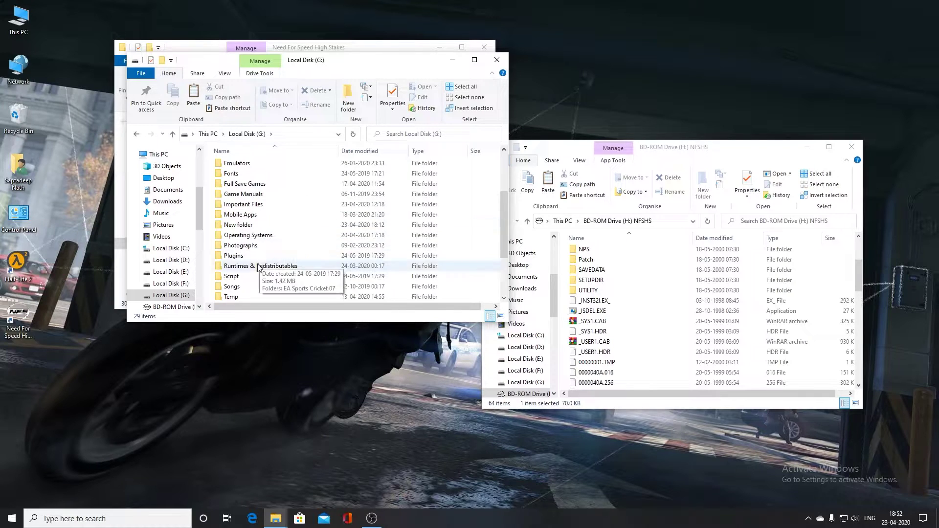
pyautogui.scroll(-1, 255, 274)
pyautogui.doubleClick(232, 297)
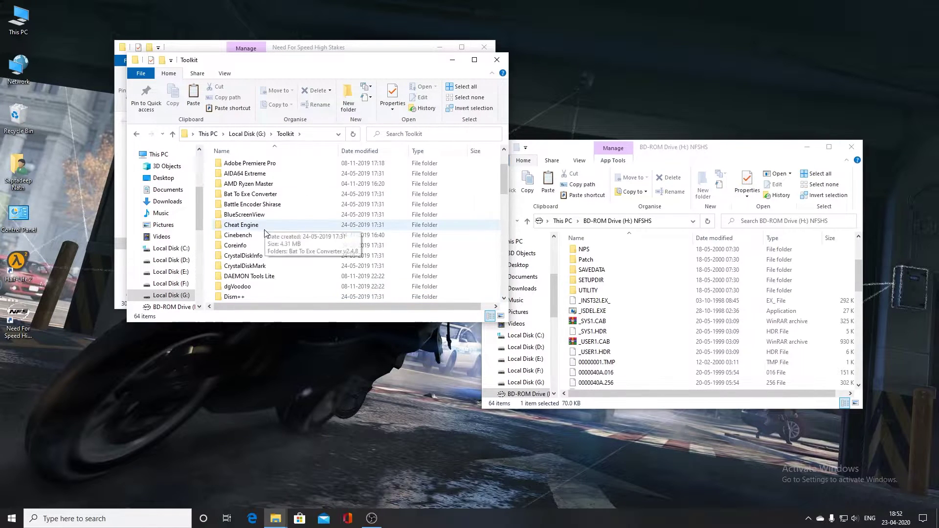
pyautogui.doubleClick(235, 287)
pyautogui.doubleClick(277, 165)
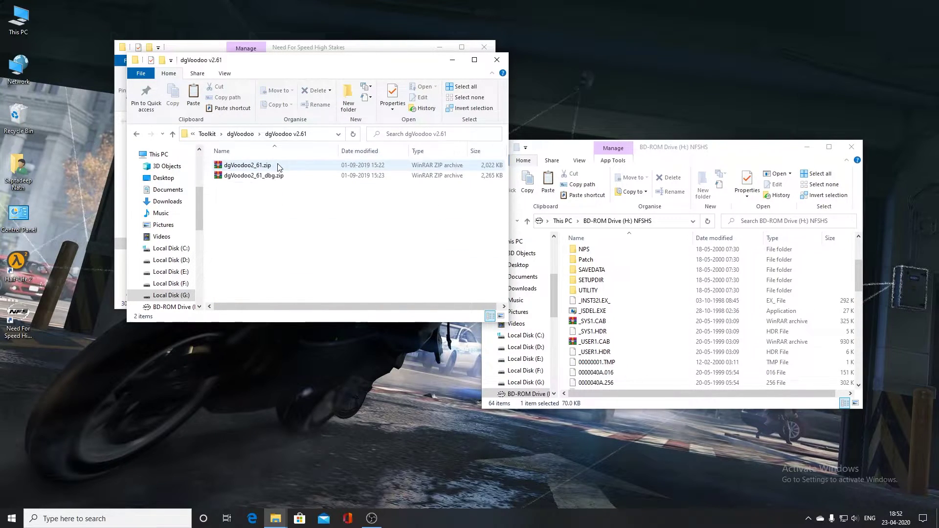
# Open the 3Dfx\x86 folder in the dgVoodoo2_61.zip archive, closing the dgVoodoo v2.61 folder window.
pyautogui.doubleClick(278, 165)
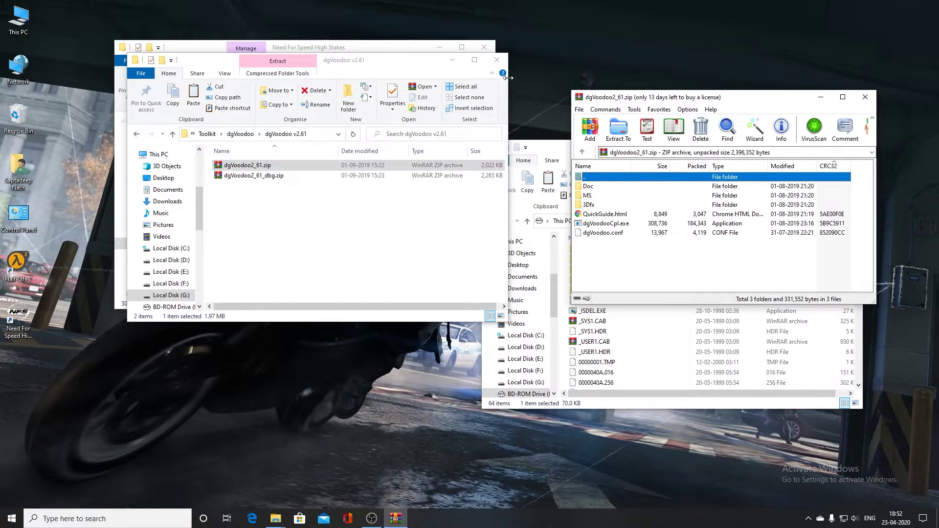
pyautogui.click(498, 61)
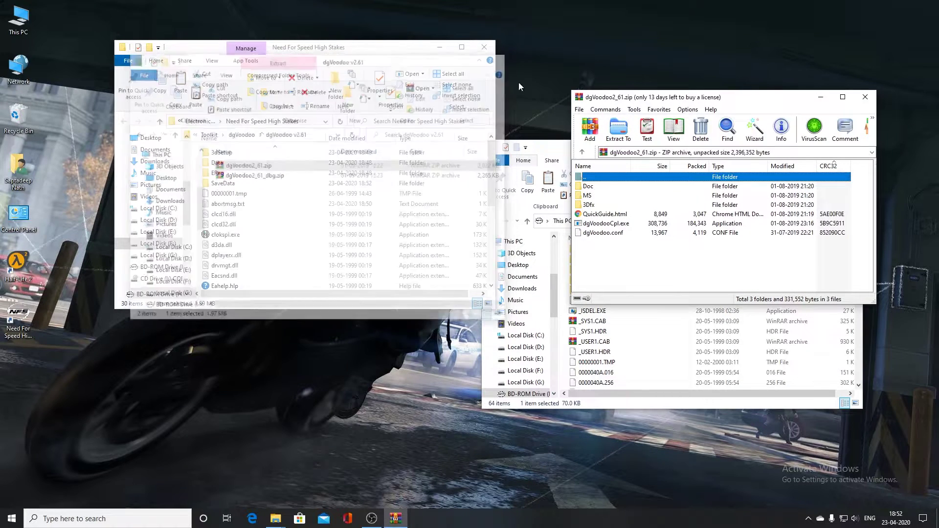
pyautogui.doubleClick(586, 205)
pyautogui.doubleClick(598, 188)
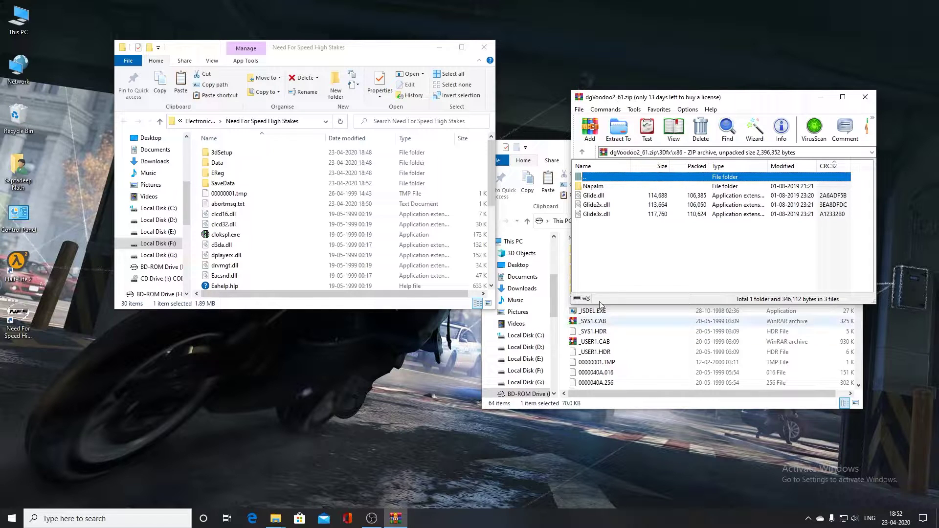
# Copy Glide.dll, Glide2x.dll and Glide3x.dll into the Need For Speed High Stakes folder and return to the archive's root.
pyautogui.moveTo(637, 229); pyautogui.dragTo(313, 197)
pyautogui.click(692, 252)
pyautogui.press('BackSpace')
pyautogui.press('BackSpace')
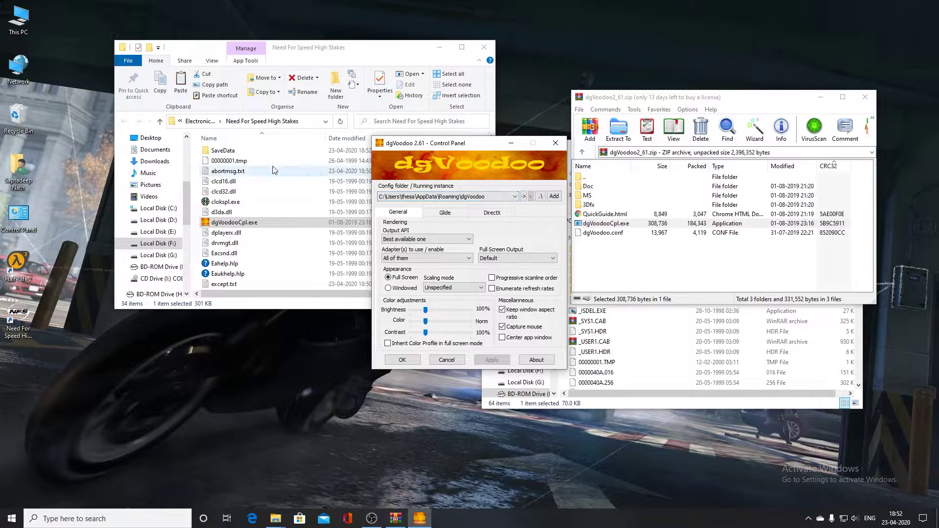
# Point the dgVoodoo control panel at the game's folder and set the onboard RAM of the Glide Voodoo 2 card to 12 MB.
pyautogui.click(540, 197)
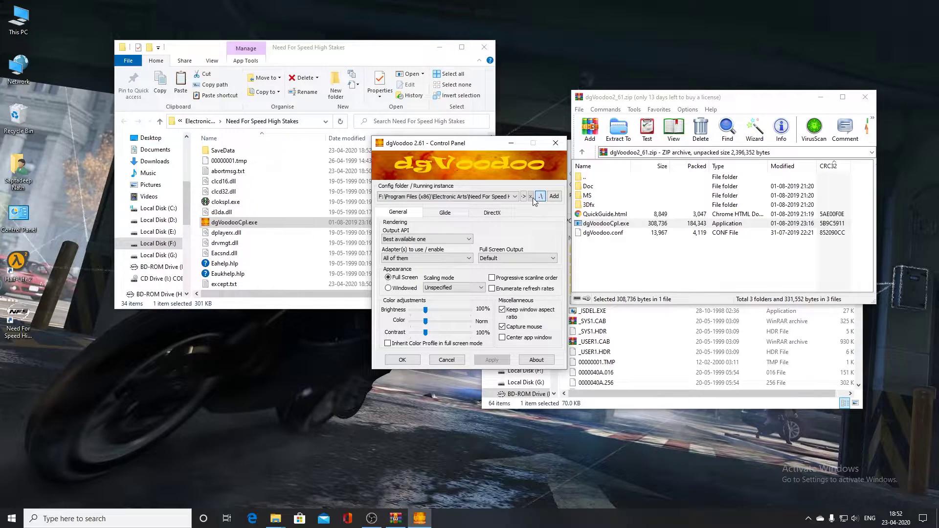
pyautogui.click(445, 213)
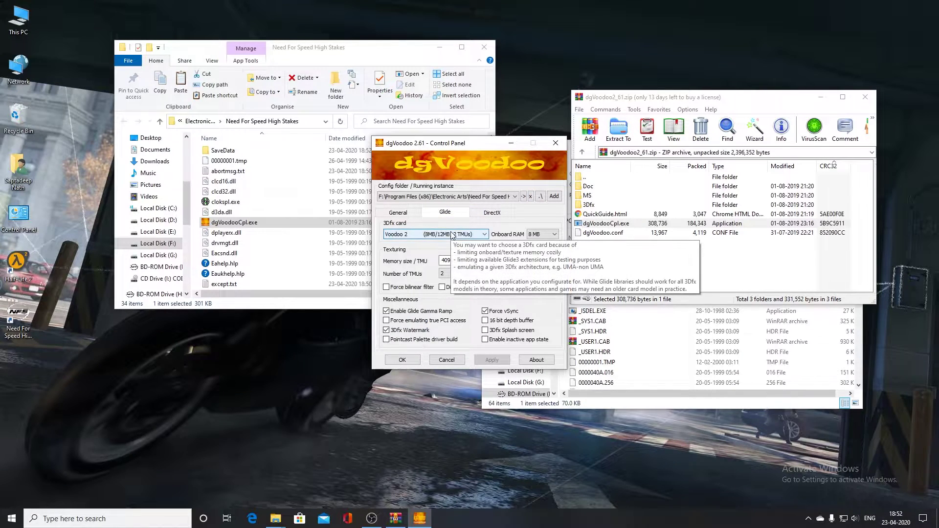
pyautogui.click(453, 233)
pyautogui.click(452, 235)
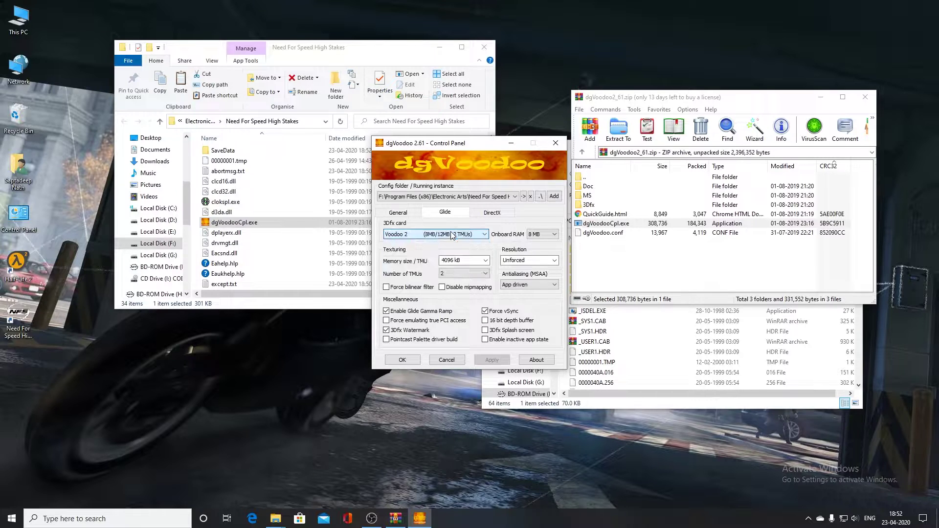
pyautogui.click(430, 236)
pyautogui.click(430, 236)
pyautogui.click(544, 238)
pyautogui.click(546, 249)
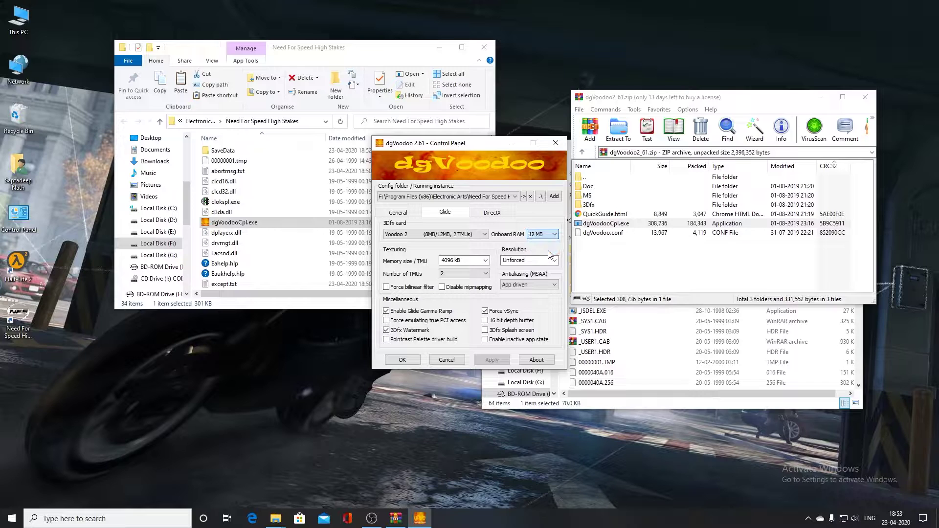
# Set the Glide resolution to 1920x1080 and antialiasing to 8x, disable the Glide gamma ramp, and save the configuration.
pyautogui.click(555, 260)
pyautogui.scroll(-1, 535, 451)
pyautogui.click(526, 454)
pyautogui.click(520, 322)
pyautogui.click(490, 361)
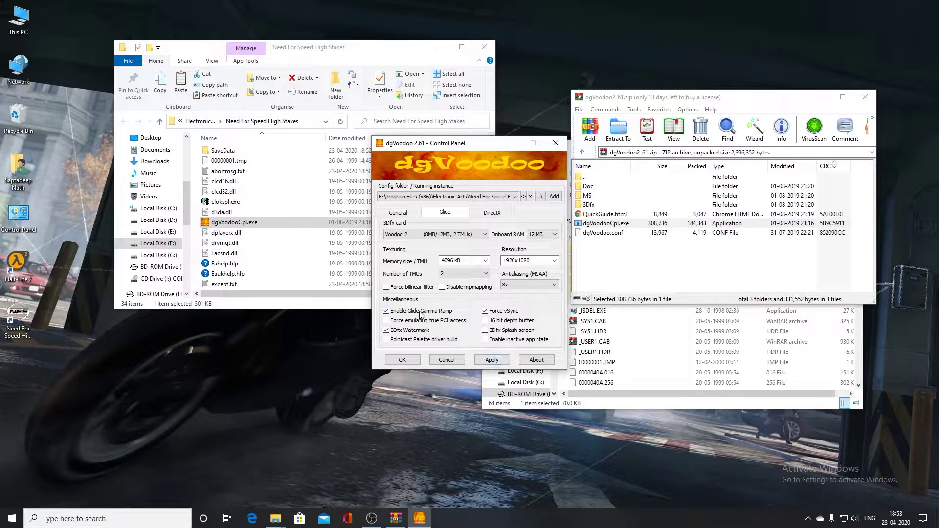
pyautogui.click(493, 361)
pyautogui.click(410, 361)
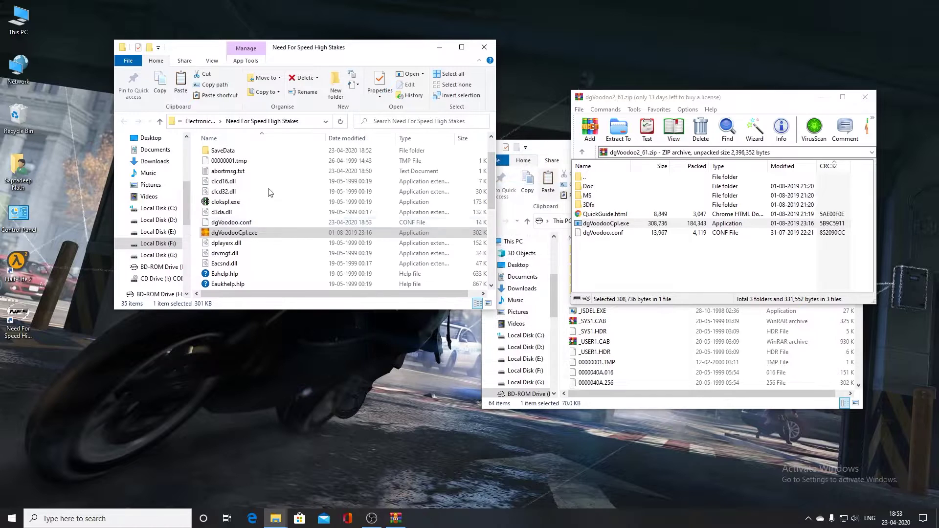
# Switch to the nfshs-fix (1) folder and select the glide-64.reg file.
pyautogui.click(276, 518)
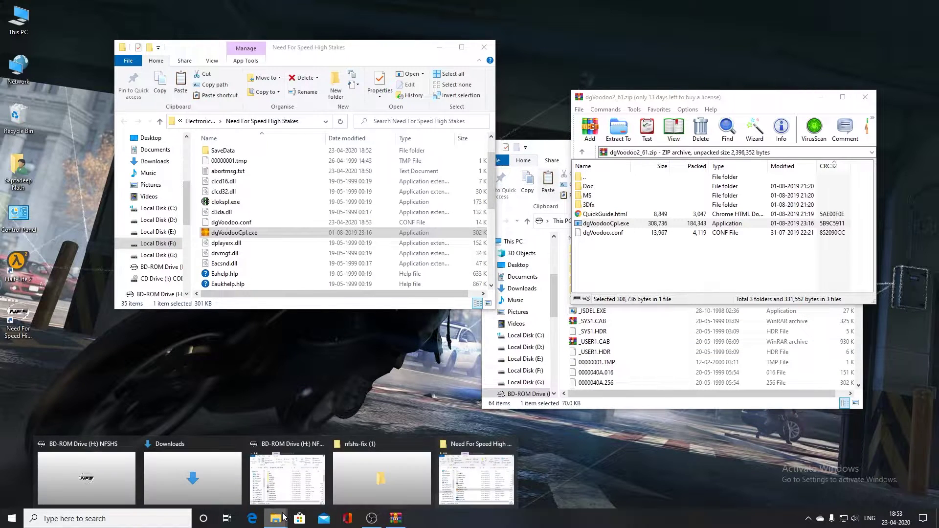
pyautogui.click(403, 463)
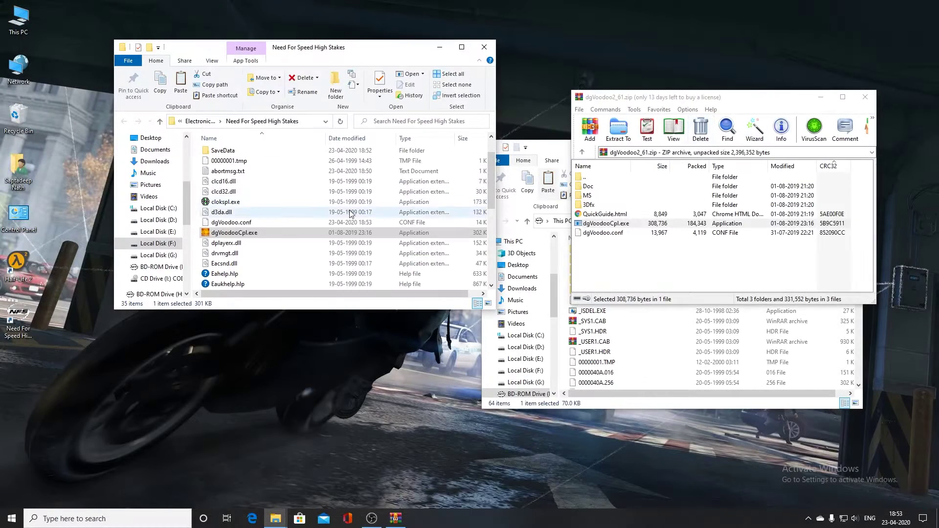
pyautogui.scroll(-1, 264, 230)
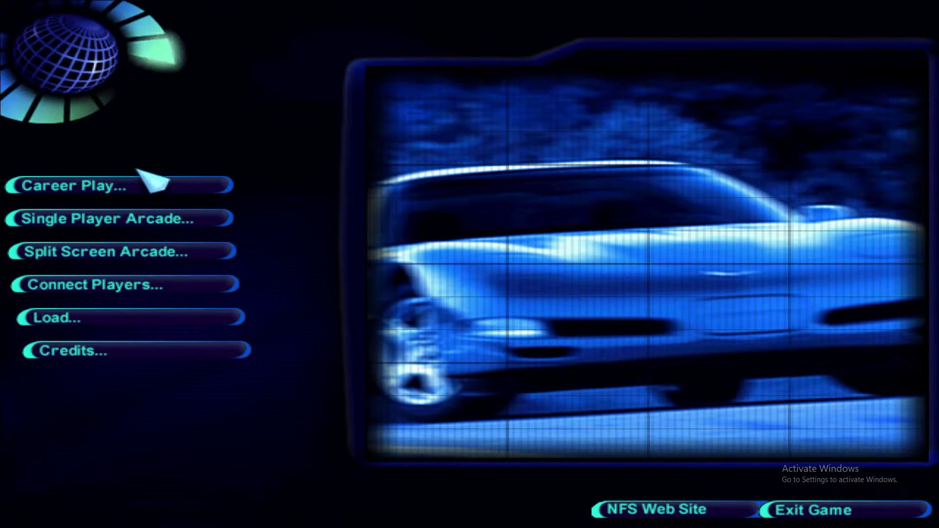
# Load the Player1 career profile in the game, open Circuit #1 of the European Tour and go back out.
pyautogui.click(142, 179)
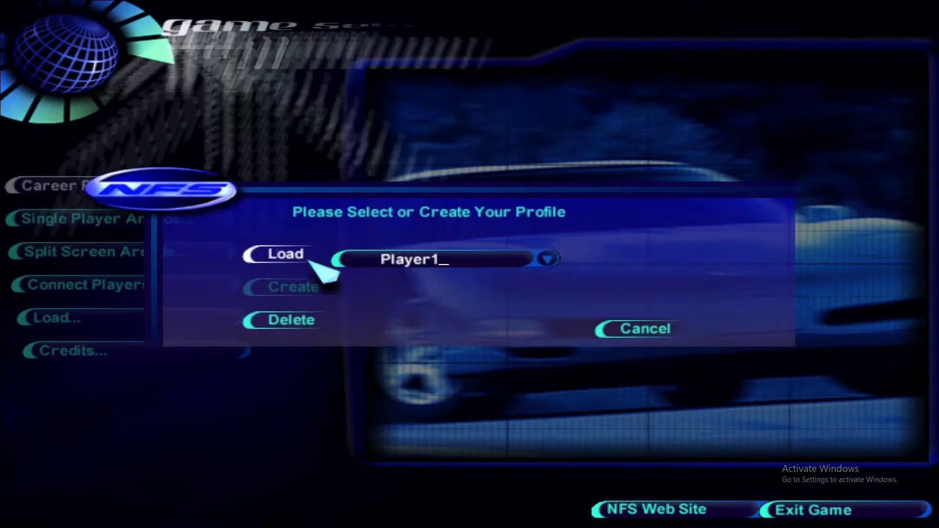
pyautogui.click(308, 260)
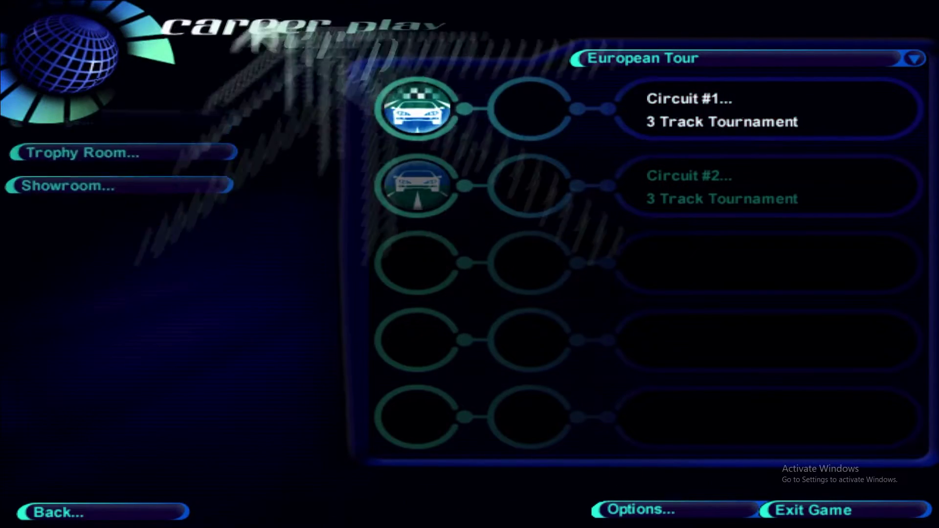
pyautogui.press('Return')
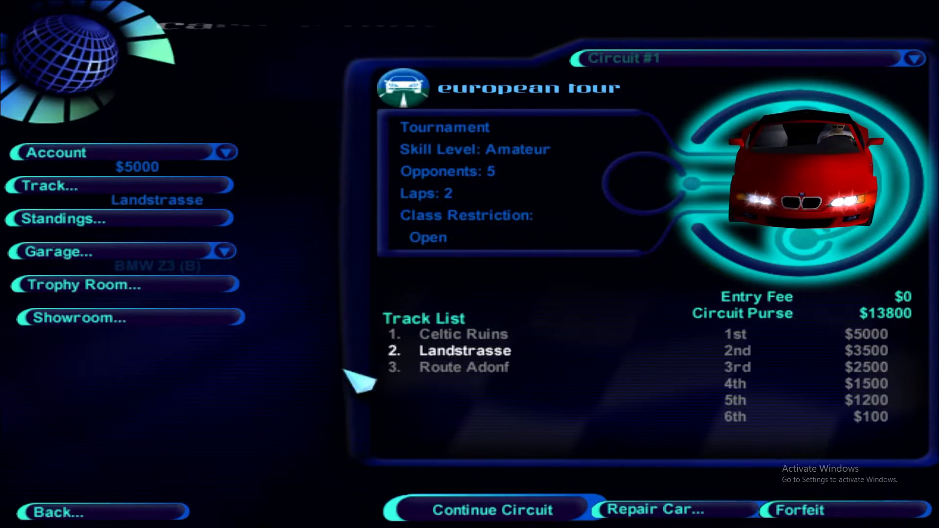
pyautogui.click(132, 510)
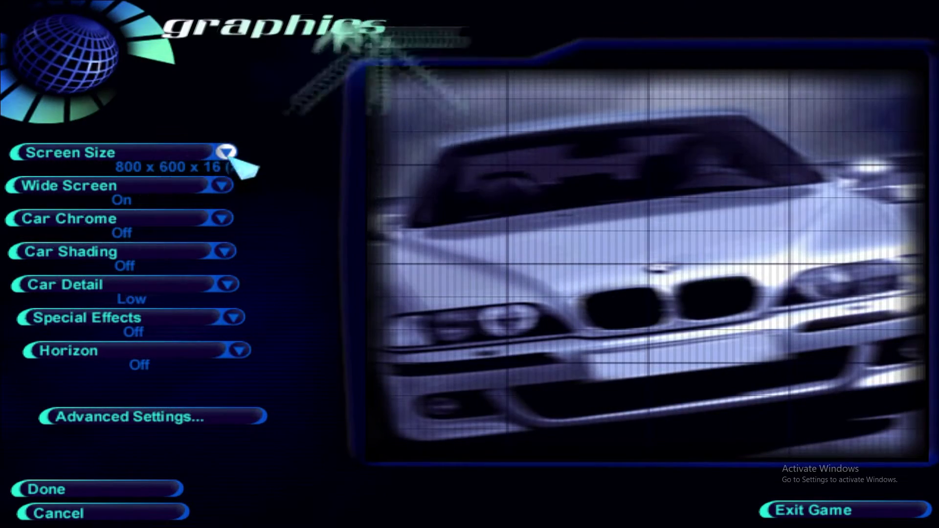
# Try the 1600 x 1200 x 16 (z) screen size and change the car, special effects and horizon options in the graphics settings.
pyautogui.click(224, 153)
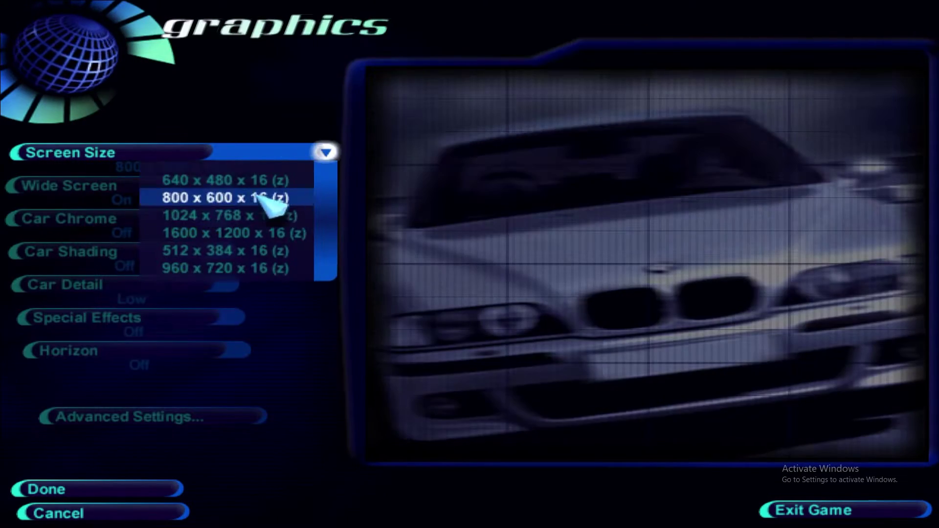
pyautogui.click(195, 234)
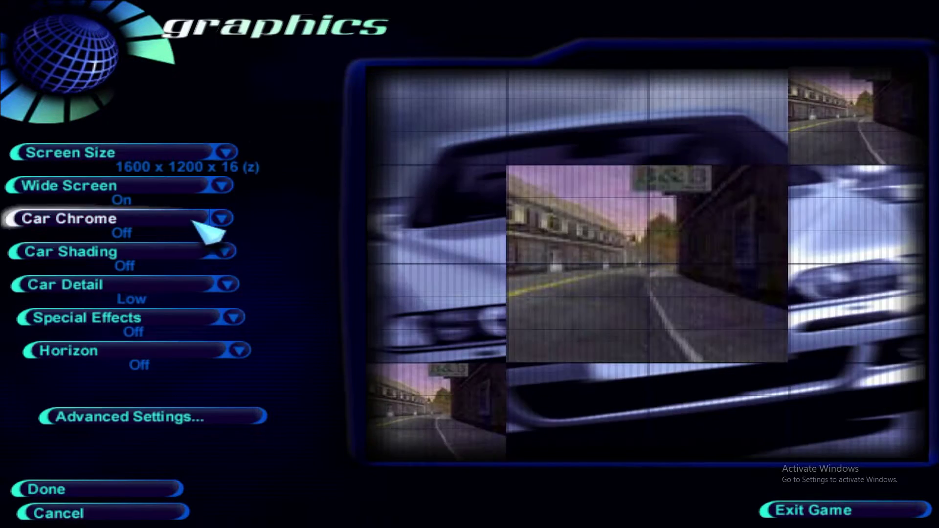
pyautogui.click(191, 195)
pyautogui.click(144, 232)
pyautogui.click(150, 267)
pyautogui.click(166, 297)
pyautogui.click(162, 333)
pyautogui.click(159, 366)
pyautogui.click(164, 417)
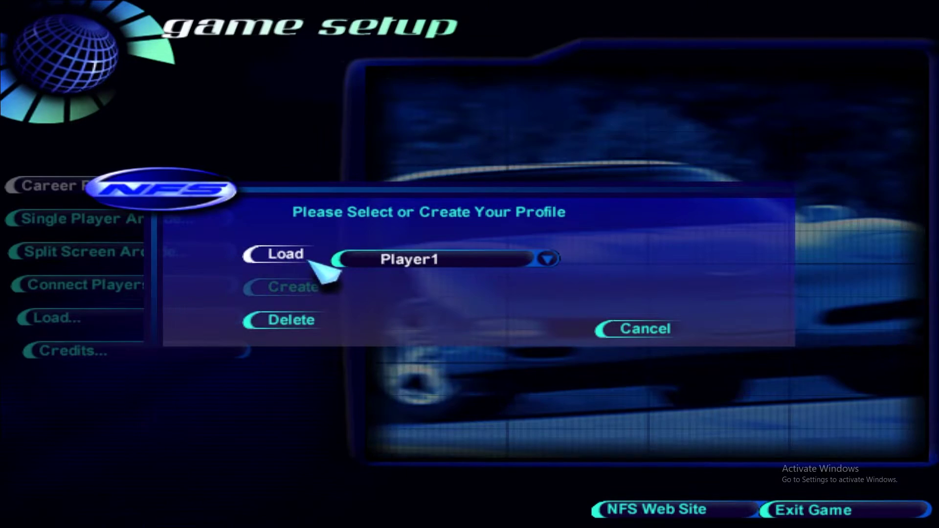
# Load the Player1 profile again and set the screen size in the graphics options to 1600 x 1200 x 16 (z).
pyautogui.click(307, 256)
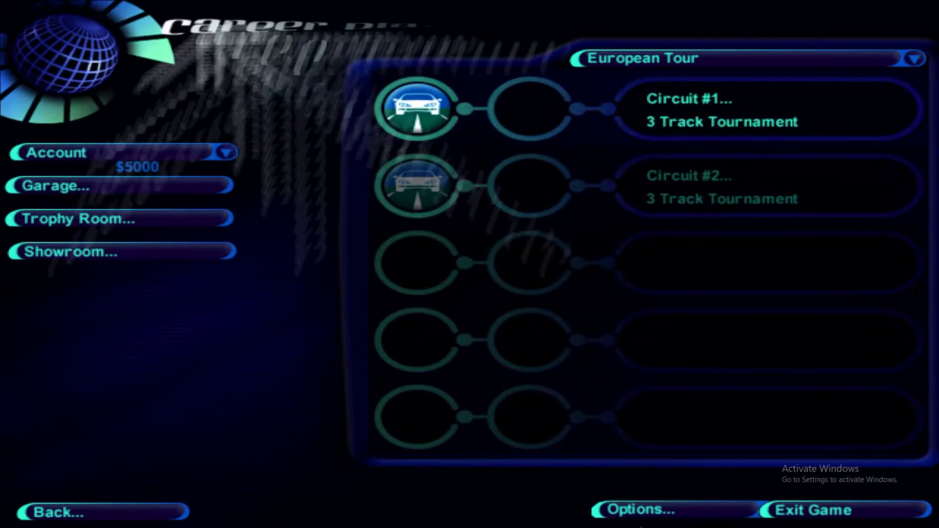
pyautogui.click(639, 510)
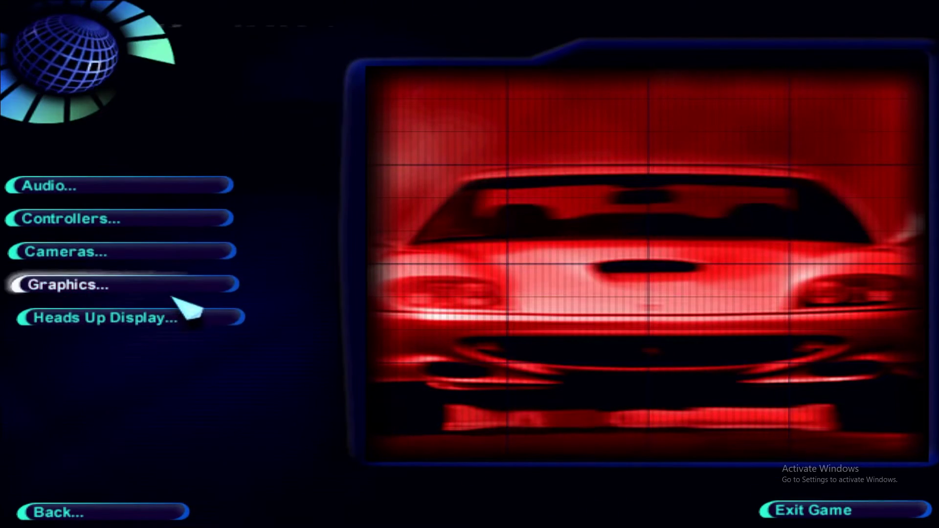
pyautogui.click(176, 289)
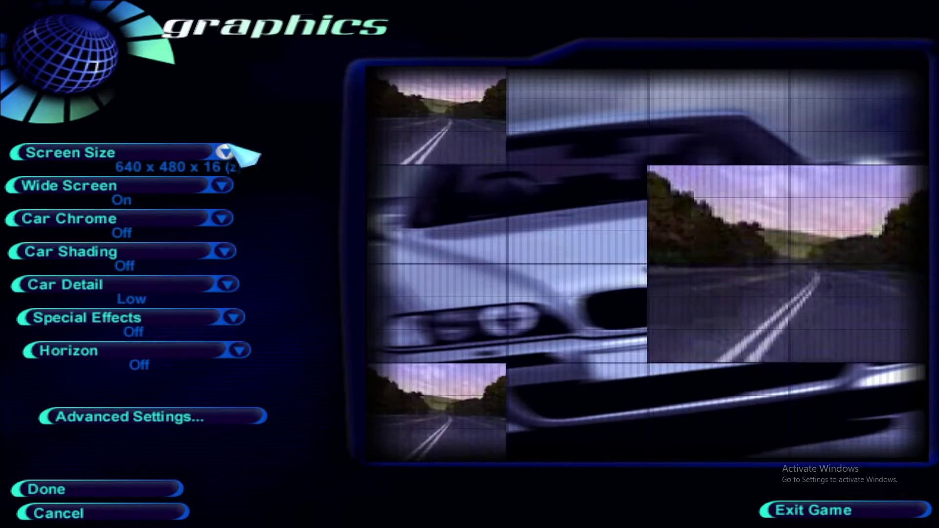
pyautogui.click(225, 152)
pyautogui.click(267, 231)
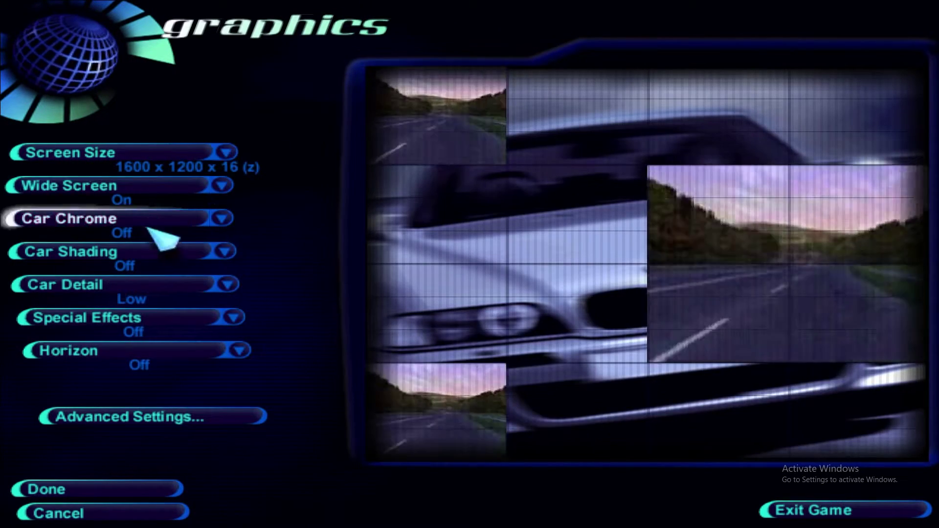
# Turn on car chrome and car shading, set car detail and special effects to High, and switch the horizon option.
pyautogui.click(157, 222)
pyautogui.click(157, 252)
pyautogui.click(160, 284)
pyautogui.click(162, 319)
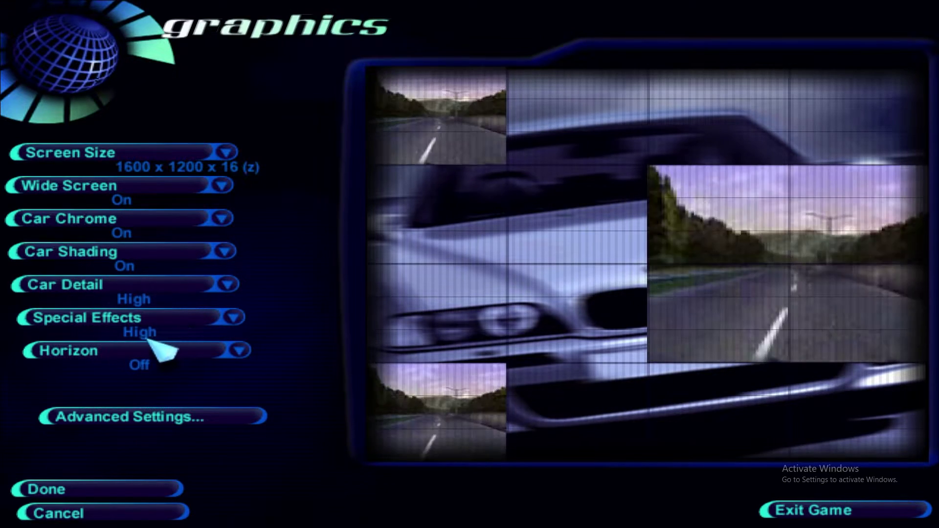
pyautogui.click(157, 350)
# Set the view distance to Full in the advanced graphics settings and accept the change.
pyautogui.click(169, 415)
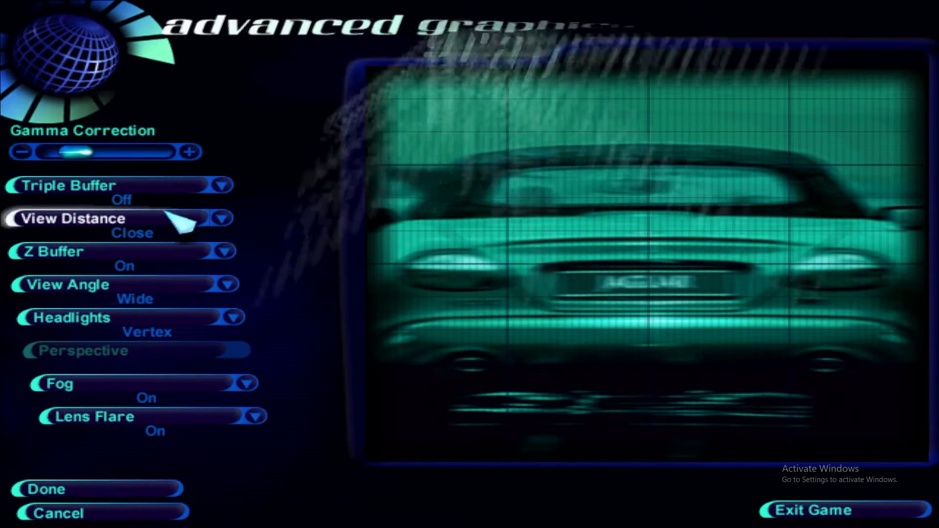
pyautogui.click(174, 219)
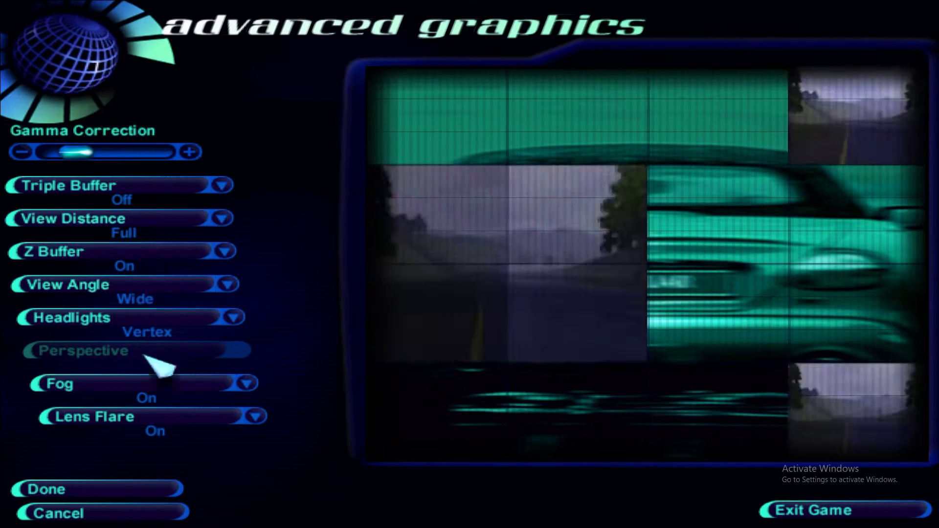
pyautogui.click(144, 486)
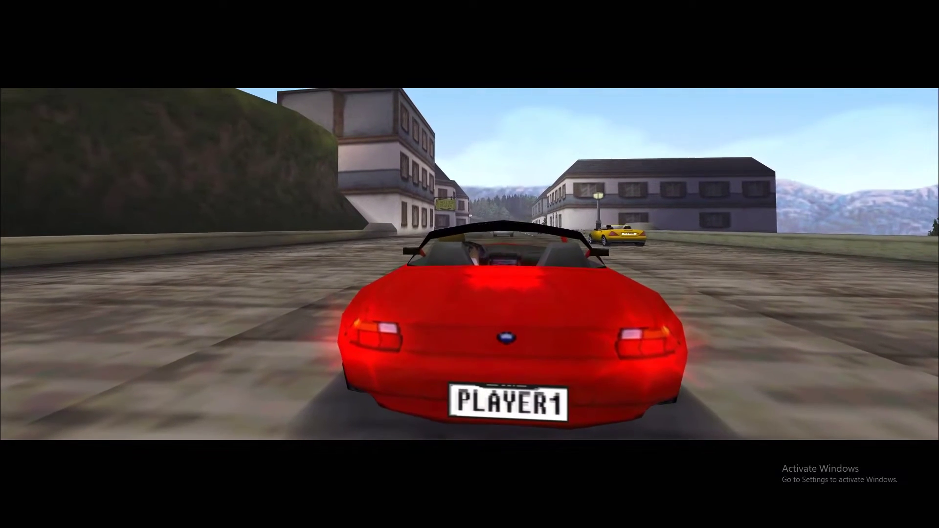
# Switch the camera view and drive the red car from the start line through the village and along the hill road.
pyautogui.press('c')
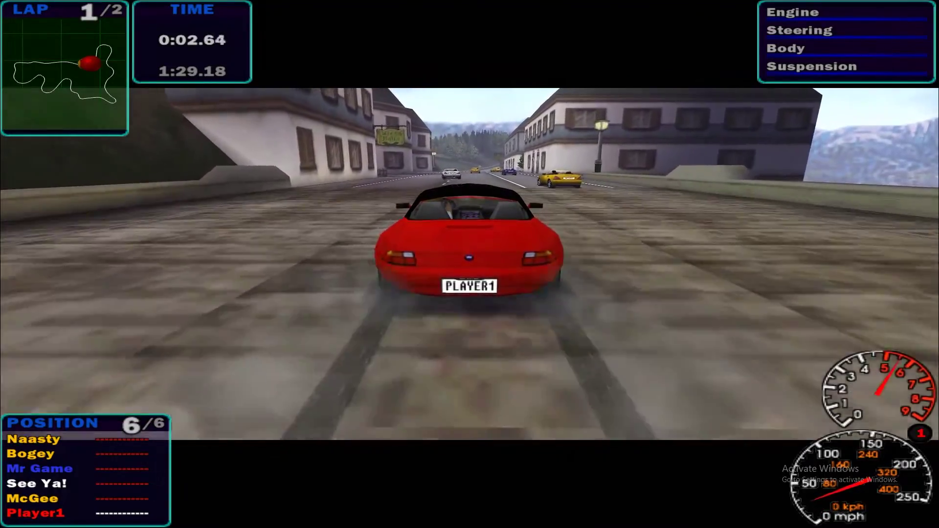
pyautogui.press('Up')
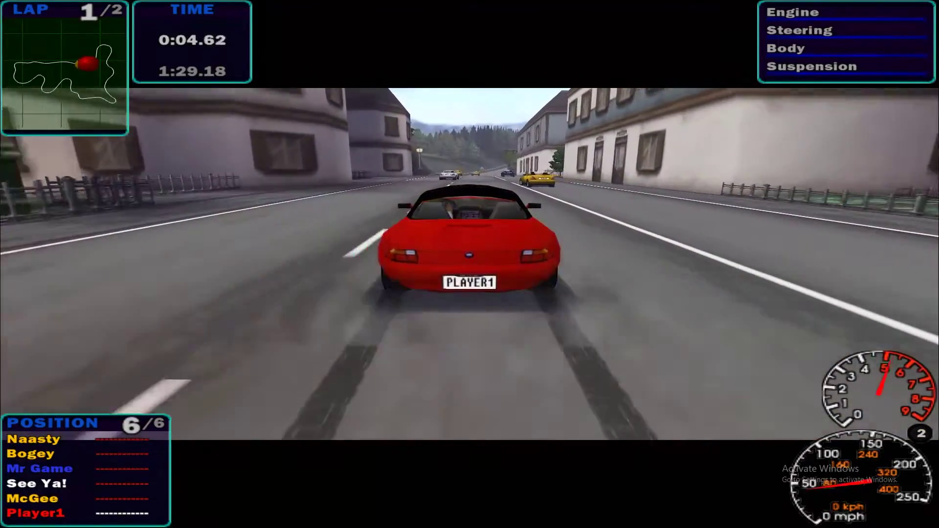
pyautogui.press('Up')
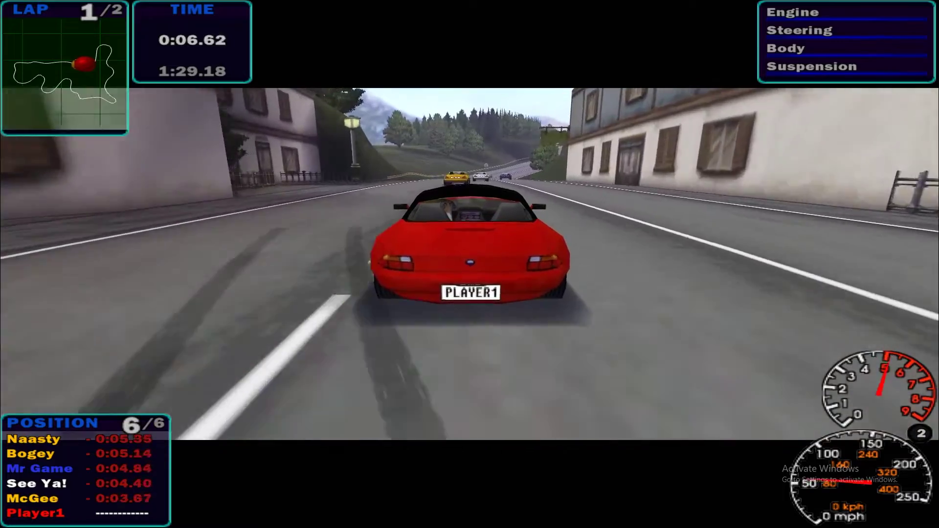
pyautogui.press('Up')
pyautogui.press('c')
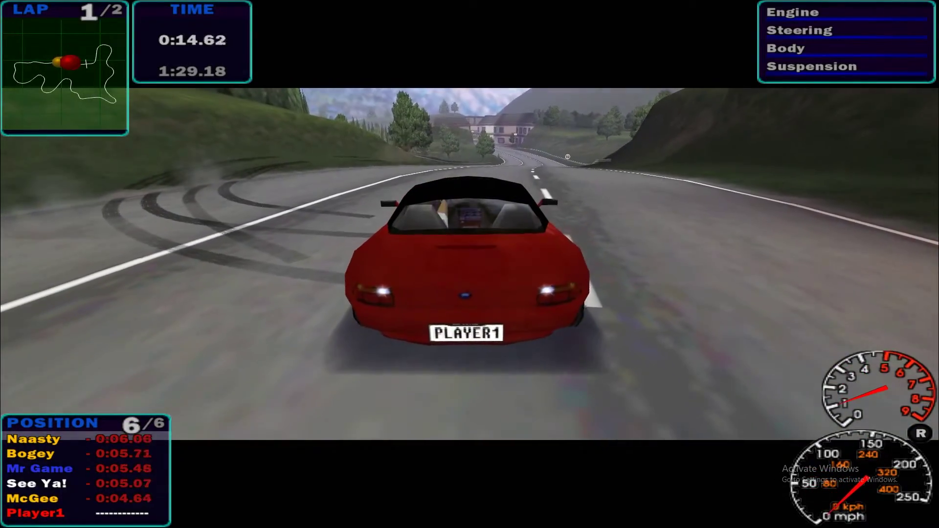
pyautogui.press('Left')
pyautogui.press('Up')
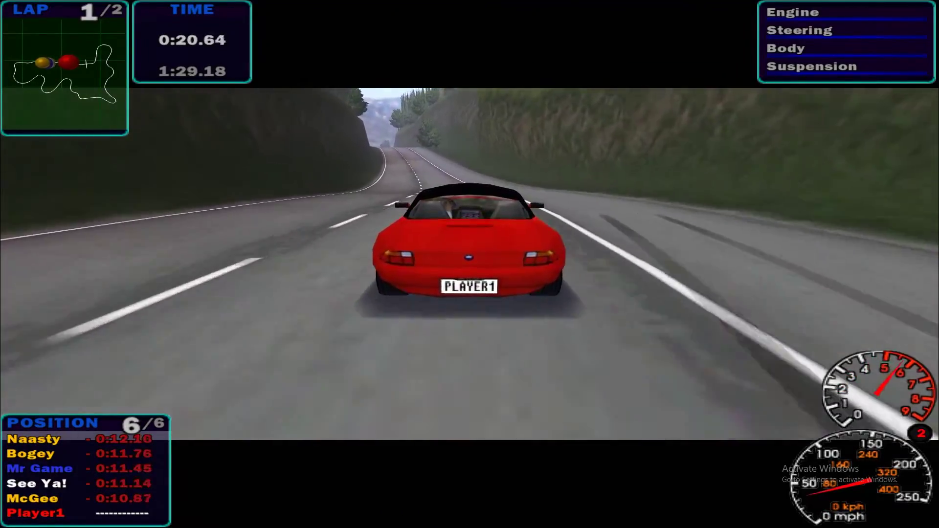
pyautogui.press('Up')
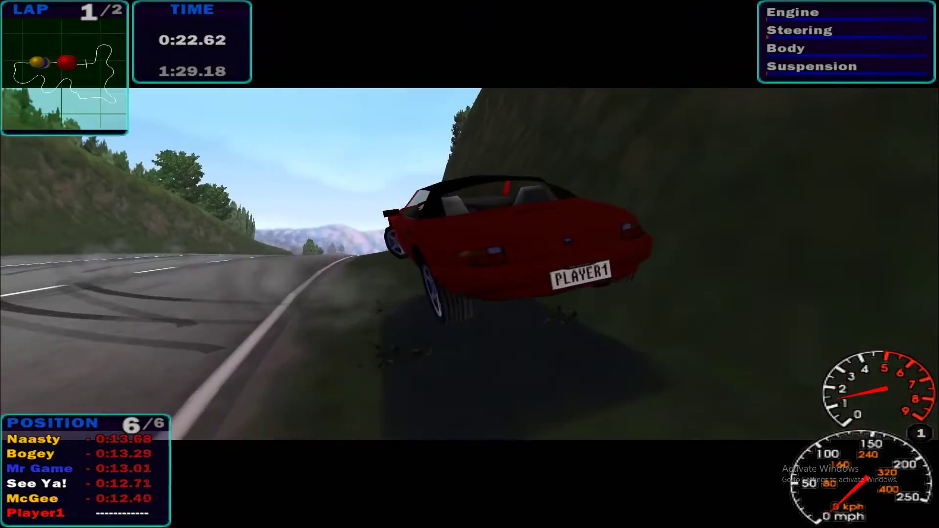
# Steer the car off the grassy verge, back onto the road and into the racing direction.
pyautogui.press('Left')
pyautogui.press('Up')
pyautogui.press('Left')
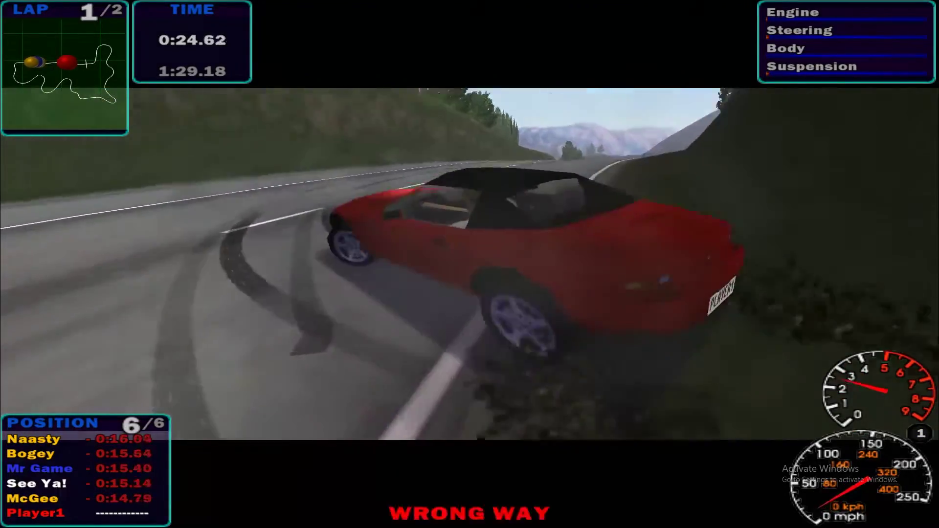
pyautogui.press('Up')
pyautogui.press('Left')
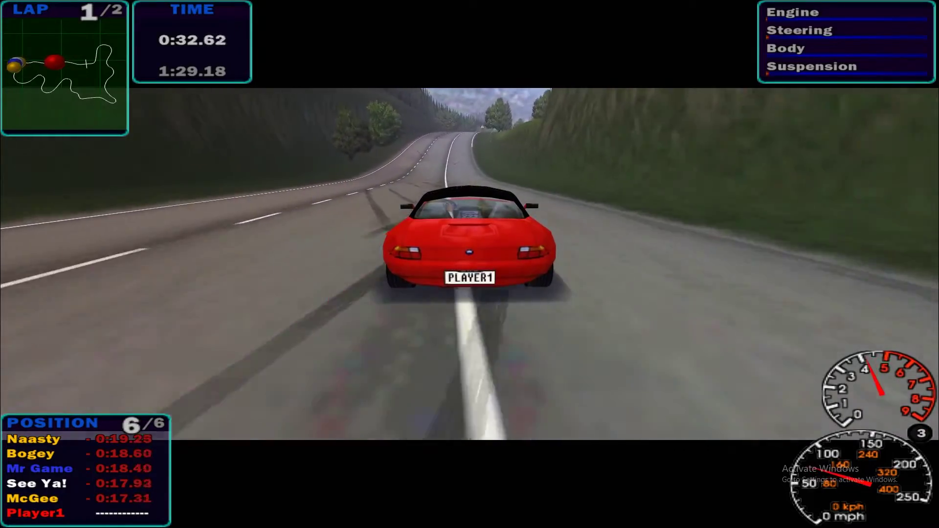
# Drive through the next bends of the first lap and quit the race to return to the desktop.
pyautogui.press('Left')
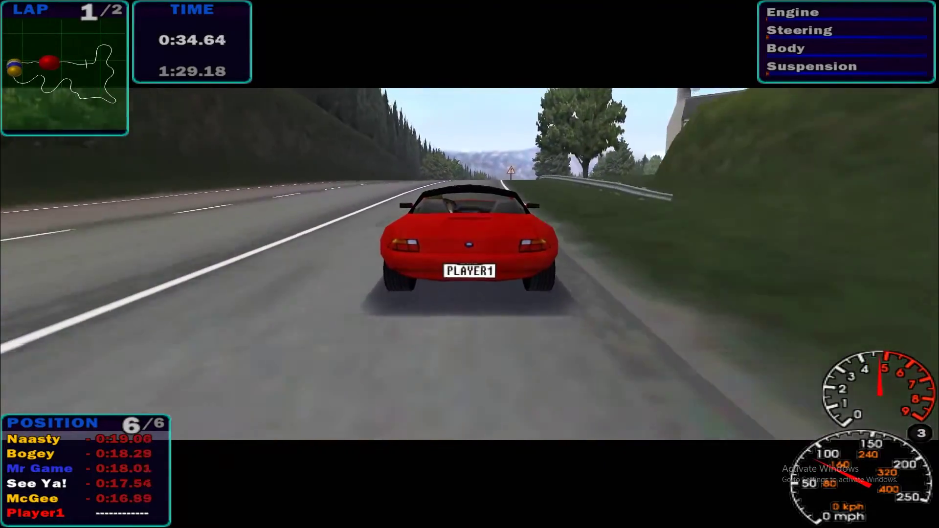
pyautogui.press('Right')
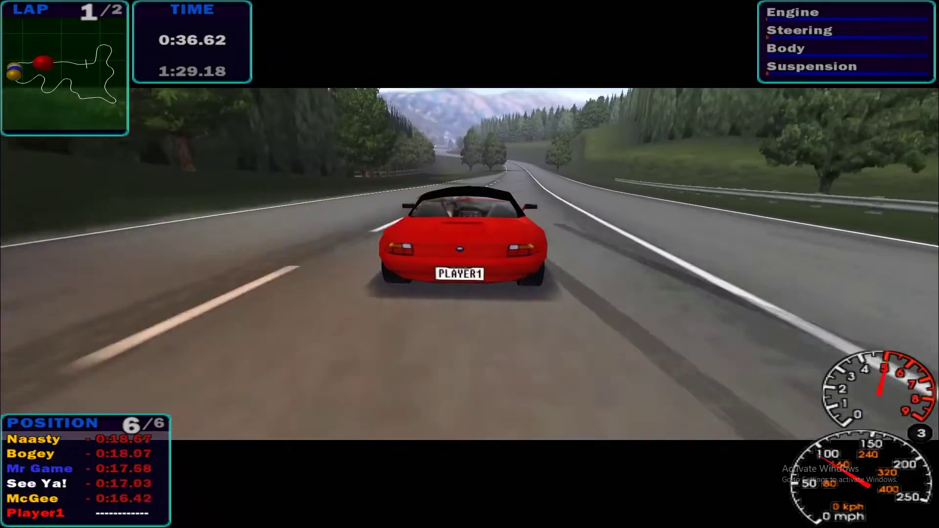
pyautogui.press('Right')
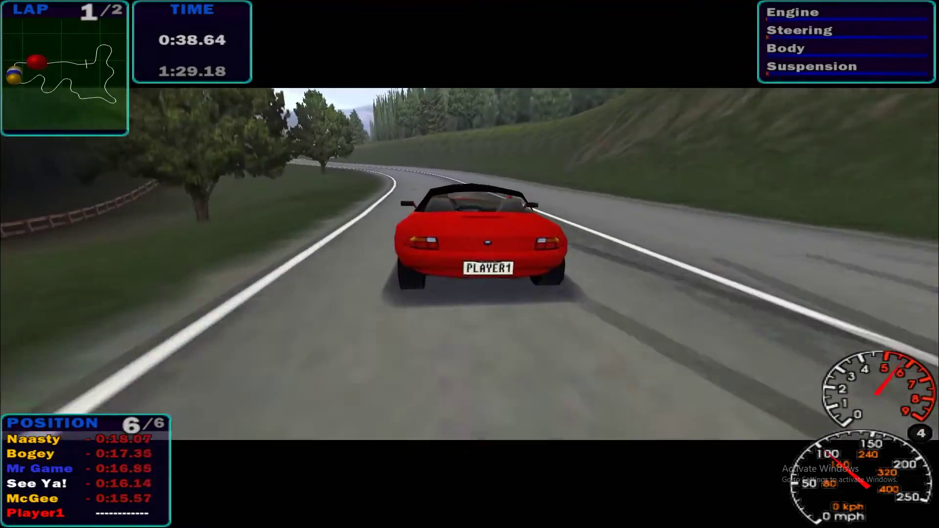
pyautogui.press('Left')
pyautogui.press('Left')
pyautogui.press('Left')
pyautogui.press('Escape')
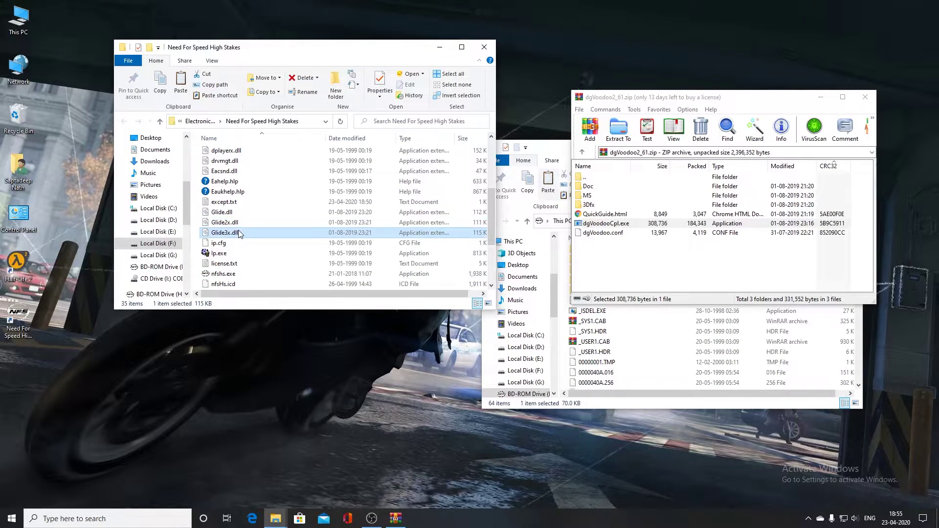
# Delete Glide.dll, Glide2x.dll and Glide3x.dll from the Need For Speed High Stakes folder.
pyautogui.keyDown('ctrl'); pyautogui.click(245, 222); pyautogui.keyUp('ctrl')
pyautogui.press('Delete')
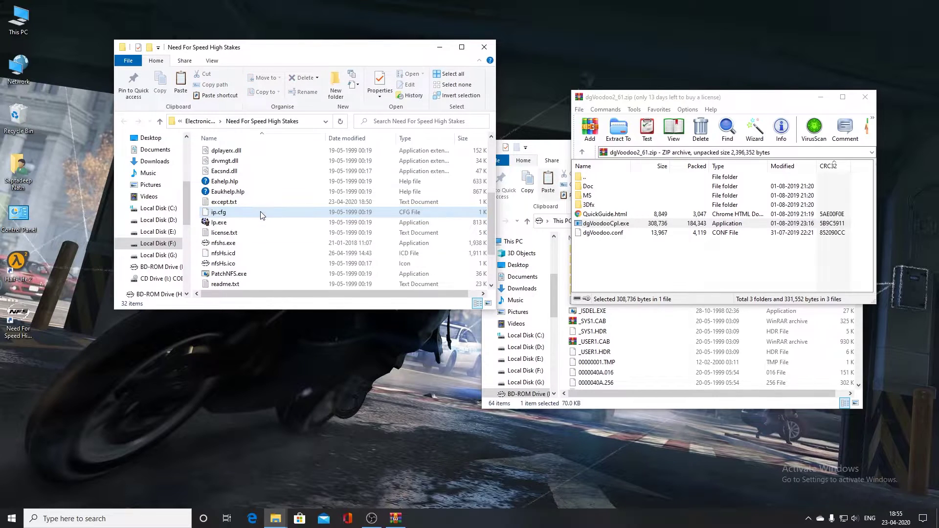
pyautogui.scroll(2, 260, 211)
pyautogui.click(259, 202)
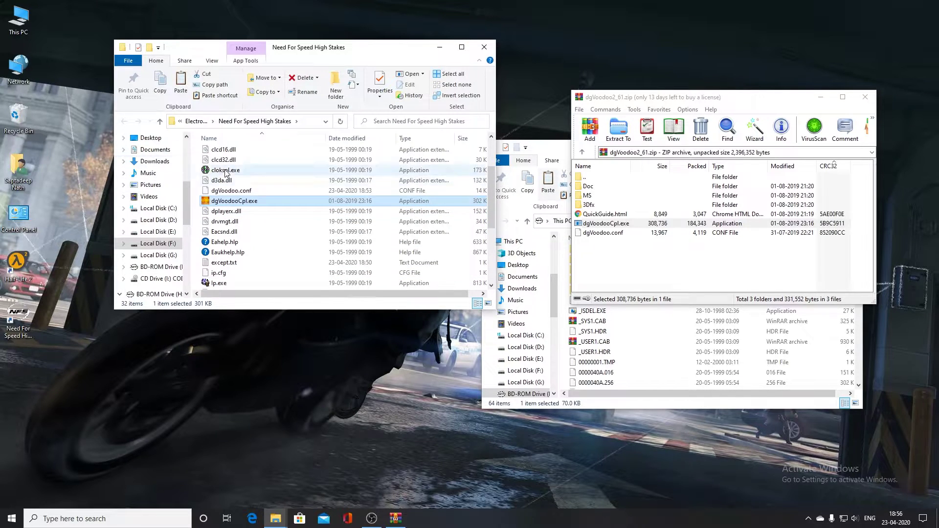
# Open the Downloads folder inside the personal user folder and locate nGlide210_setup.exe.
pyautogui.press('super')
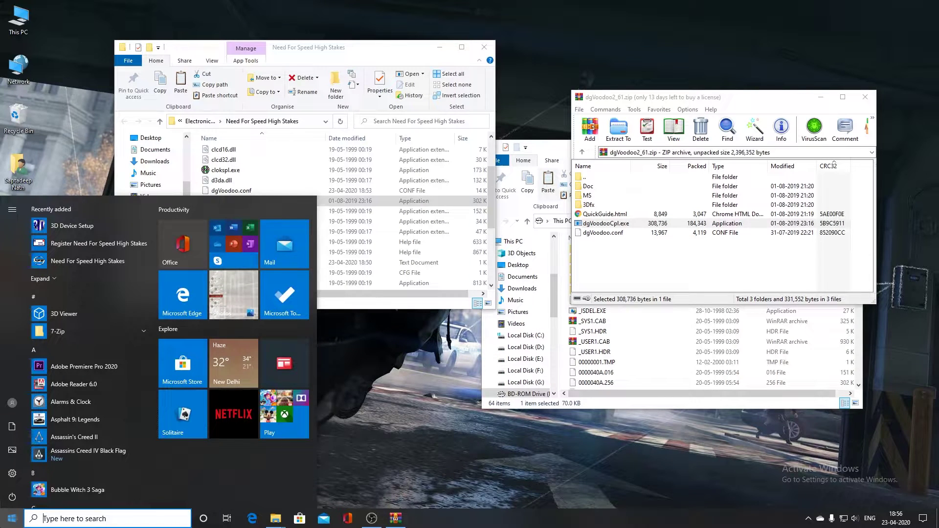
pyautogui.click(66, 96)
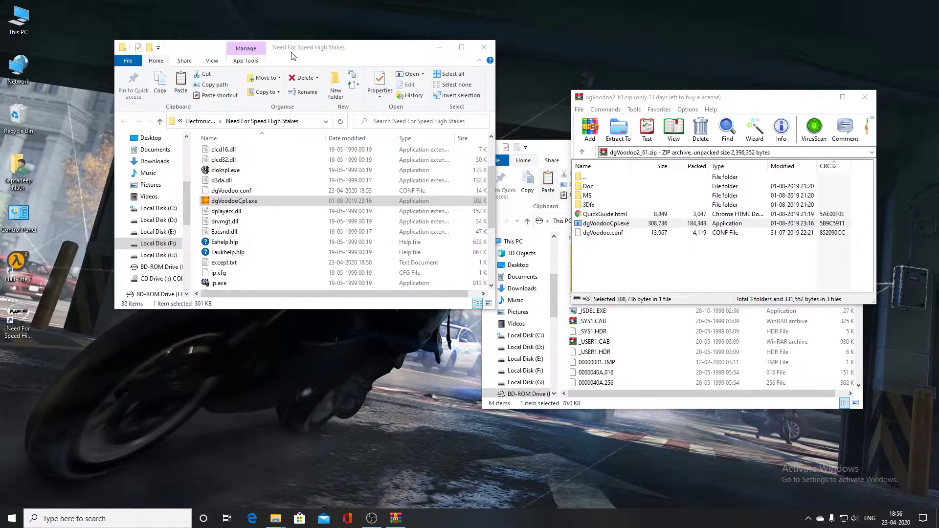
pyautogui.moveTo(296, 51); pyautogui.dragTo(429, 63)
pyautogui.click(670, 259)
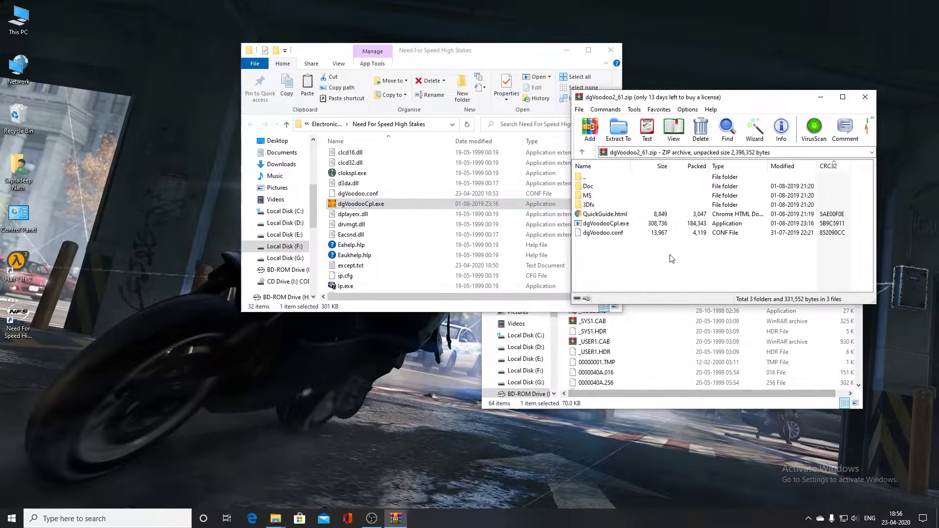
pyautogui.doubleClick(18, 166)
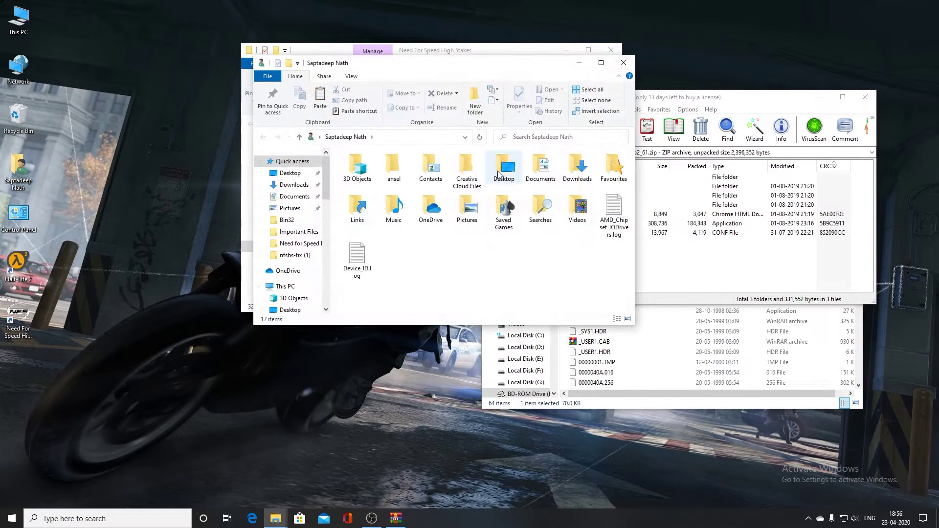
pyautogui.click(264, 138)
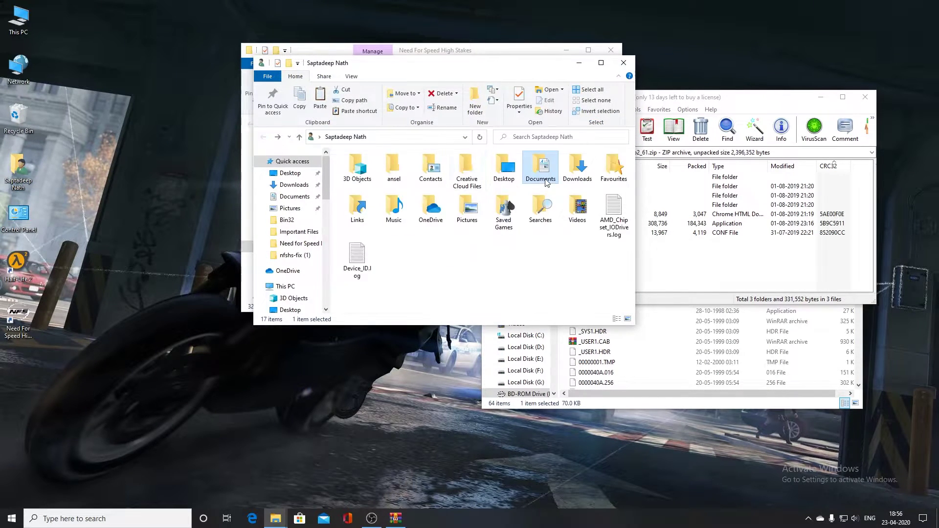
pyautogui.doubleClick(575, 168)
pyautogui.scroll(-1, 384, 265)
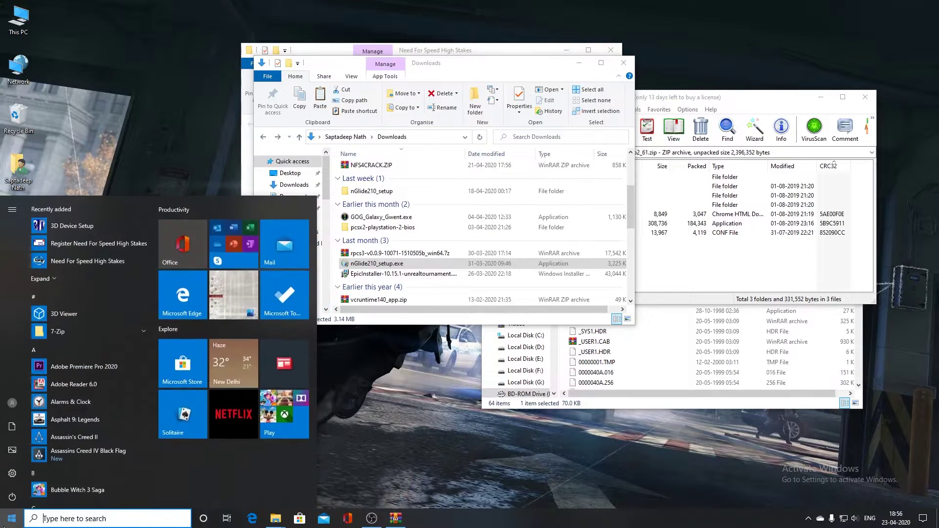
# Search Windows for the installed nGlide configurator and open it.
pyautogui.write('nflide')
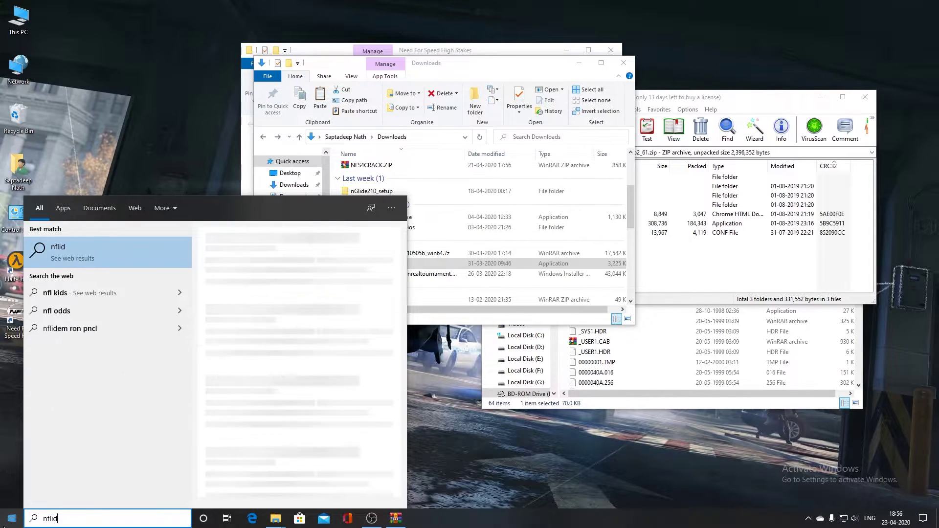
pyautogui.press('BackSpace')
pyautogui.press('BackSpace')
pyautogui.press('BackSpace')
pyautogui.press('BackSpace')
pyautogui.write('glide')
pyautogui.press('Left')
pyautogui.press('Left')
pyautogui.press('Left')
pyautogui.press('Left')
pyautogui.press('Left')
pyautogui.press('BackSpace')
pyautogui.press('Return')
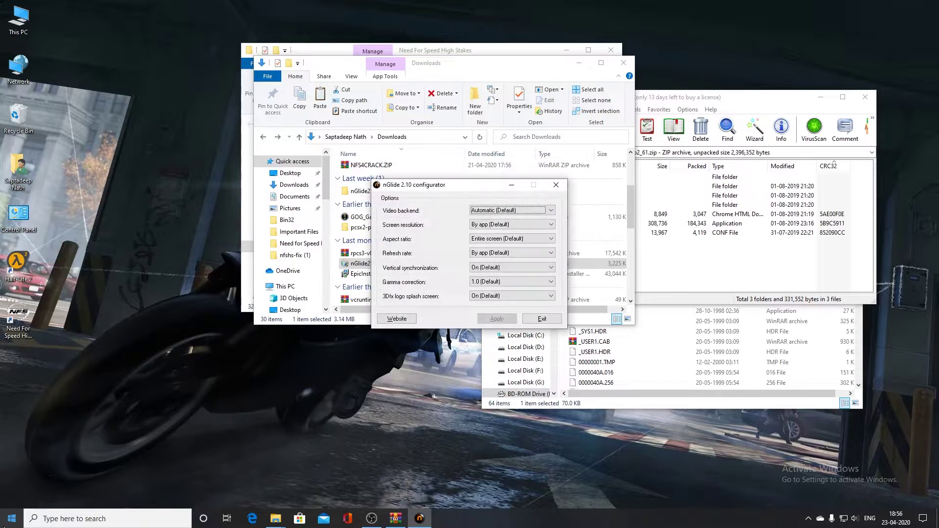
# Set the nGlide video backend to DirectX.
pyautogui.click(477, 210)
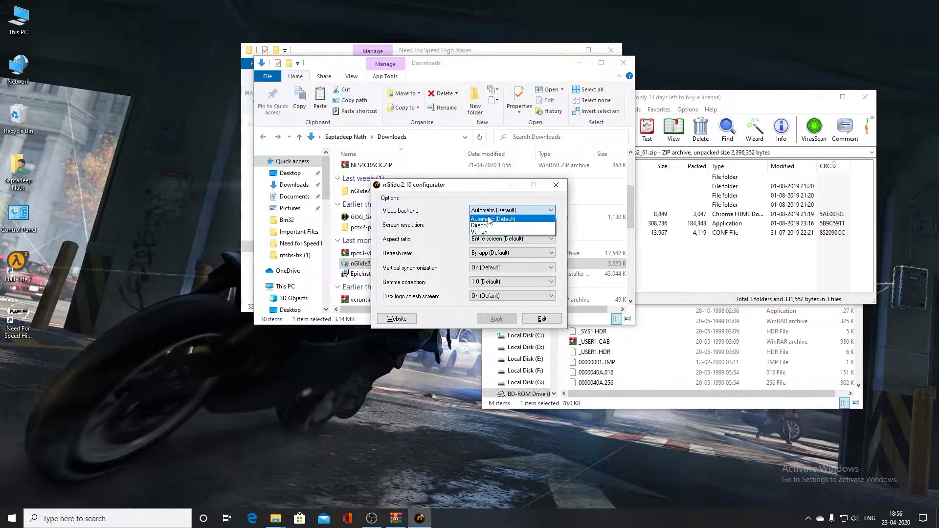
pyautogui.click(487, 225)
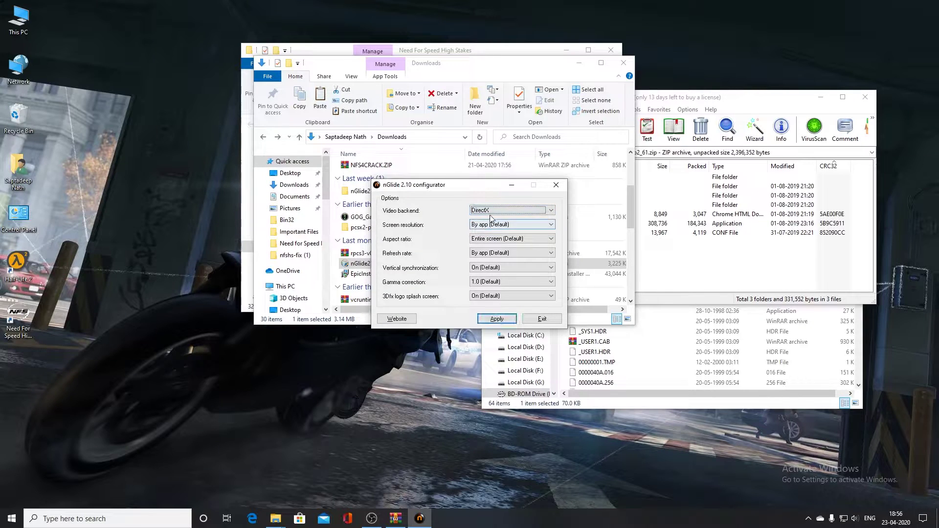
pyautogui.click(495, 210)
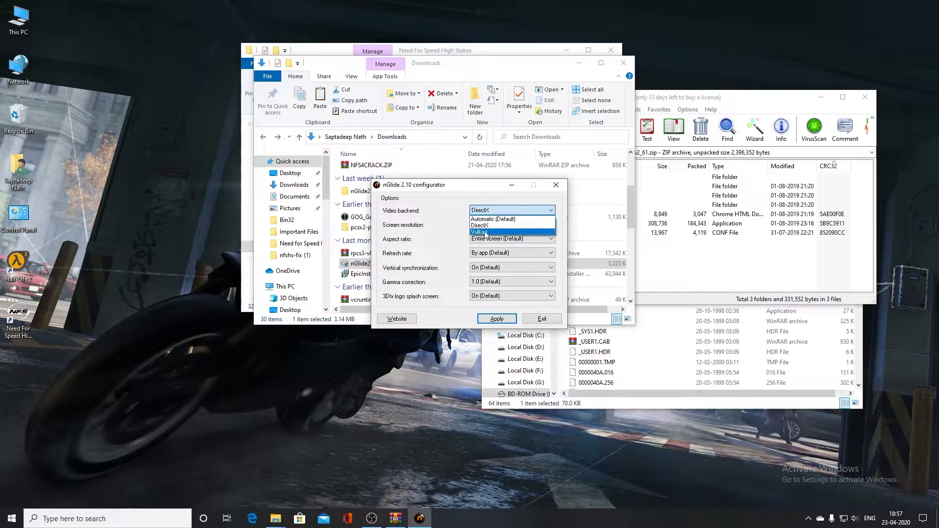
pyautogui.click(482, 226)
# Set the nGlide screen resolution to 1920 x 1080 and apply the configuration.
pyautogui.click(497, 225)
pyautogui.click(497, 225)
pyautogui.click(498, 225)
pyautogui.scroll(-3, 499, 266)
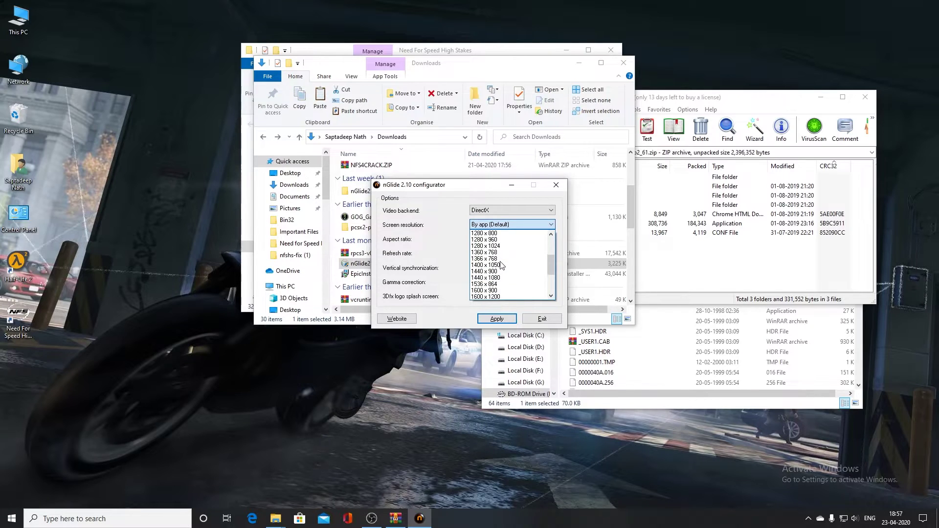
pyautogui.scroll(-2, 501, 265)
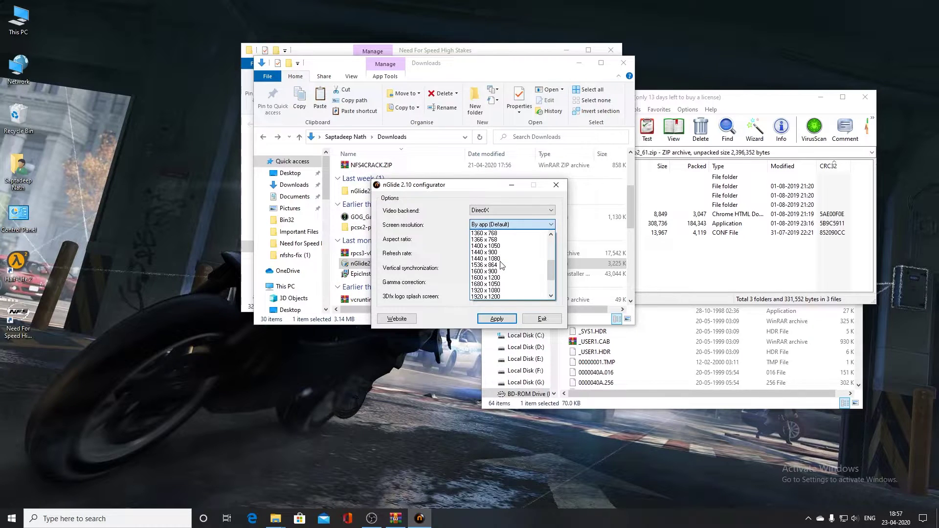
pyautogui.click(499, 297)
pyautogui.click(497, 319)
# Return to the Need For Speed High Stakes folder and launch the game.
pyautogui.click(514, 70)
pyautogui.click(655, 263)
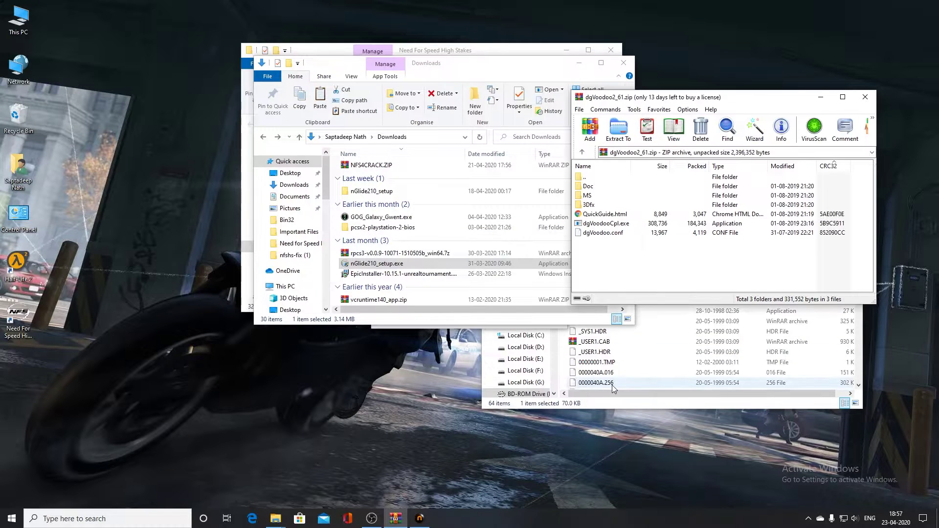
pyautogui.click(249, 303)
pyautogui.scroll(-5, 356, 230)
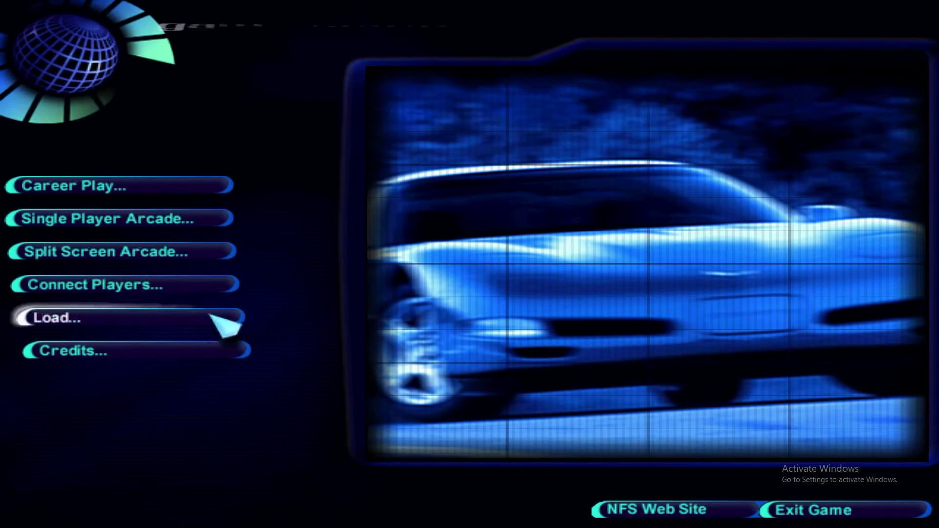
# Enter Career Play and start a race in Circuit #1 of the European Tour.
pyautogui.click(193, 185)
pyautogui.click(261, 255)
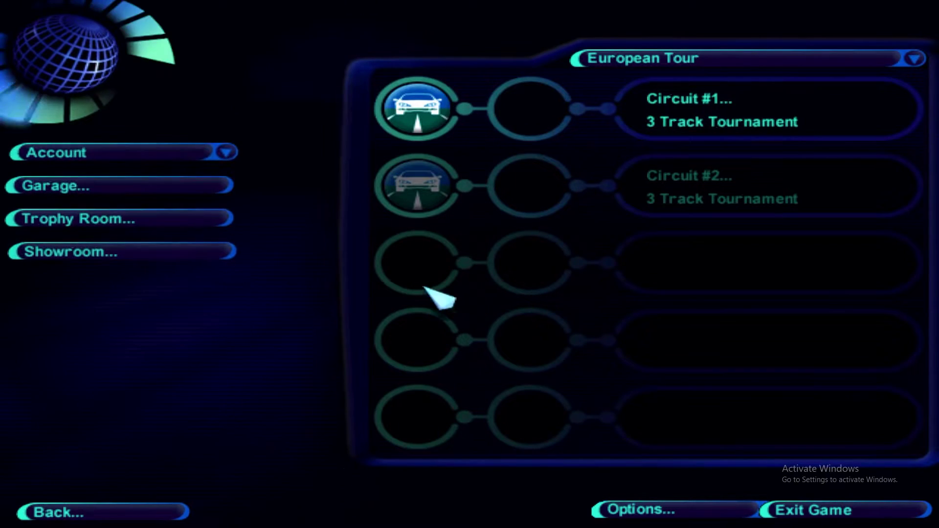
pyautogui.click(414, 85)
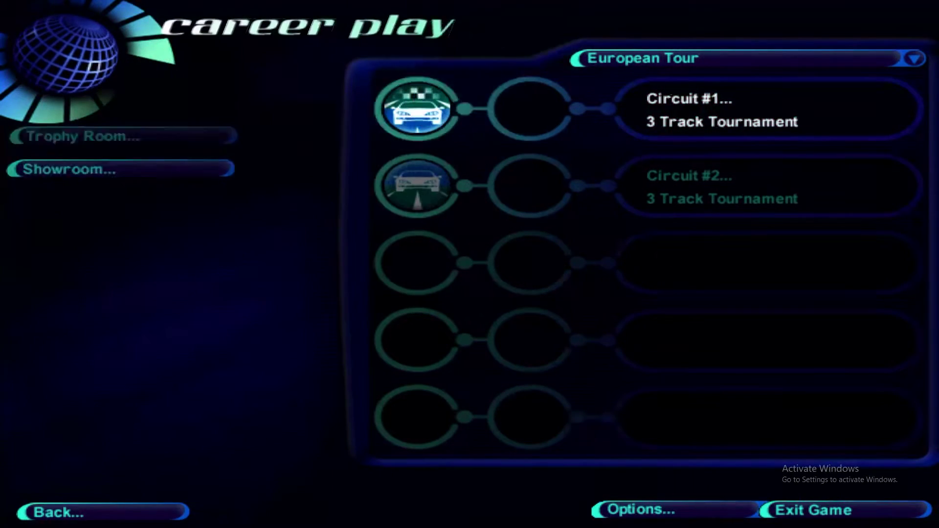
pyautogui.click(514, 509)
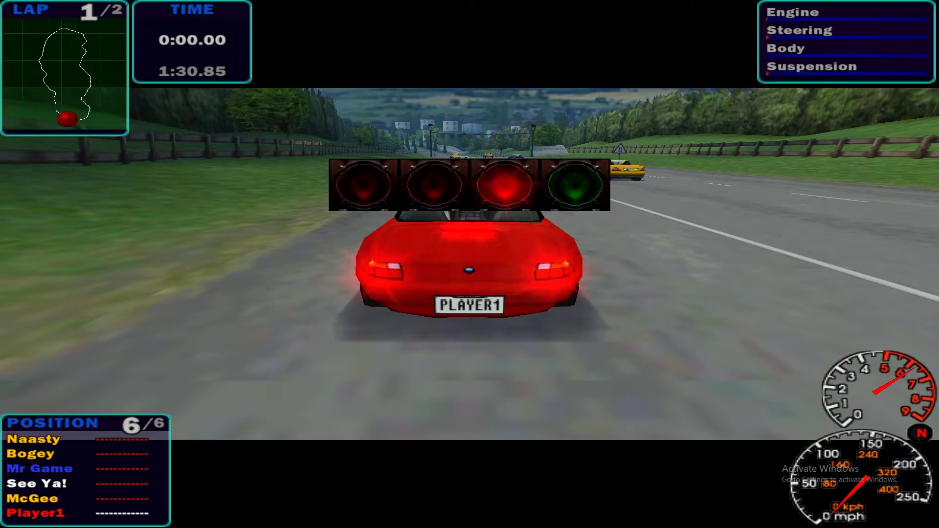
# Drive the Circuit #1 race as a test, pause it and quit the game.
pyautogui.press('Up')
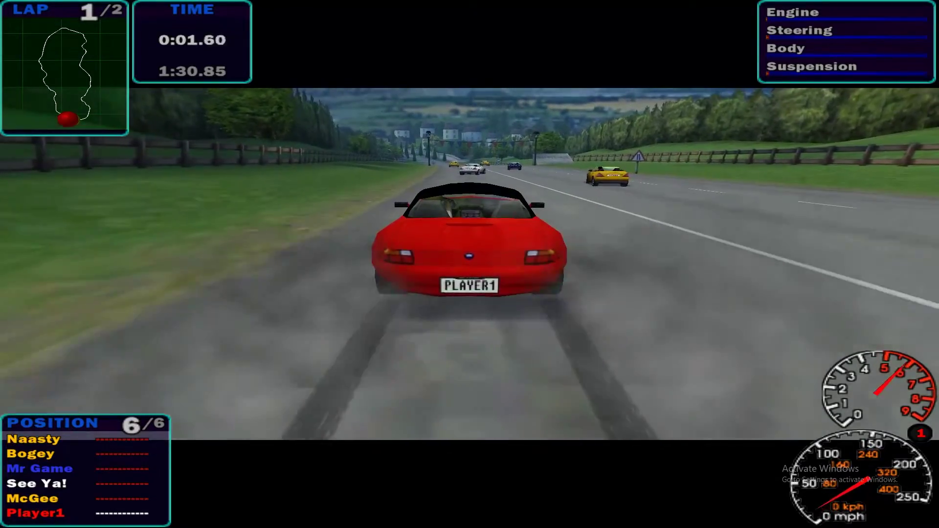
pyautogui.press('Right')
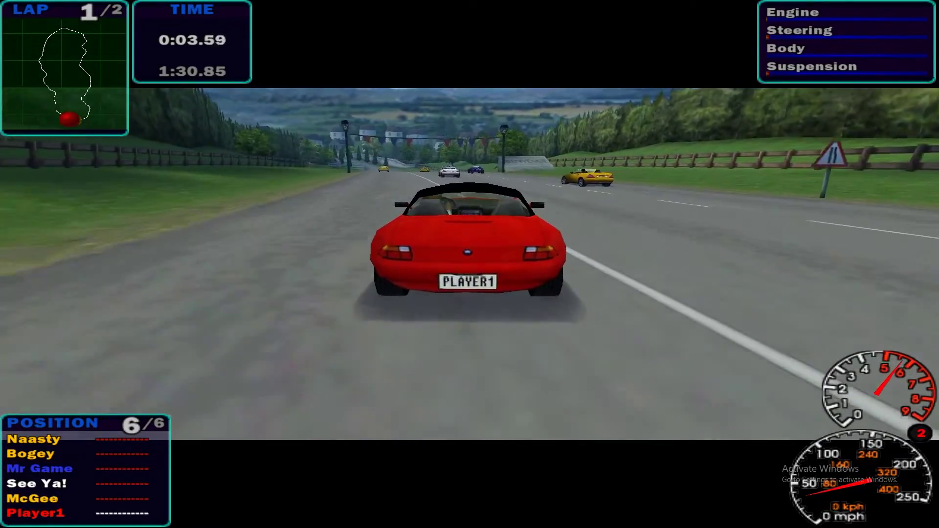
pyautogui.press('Left')
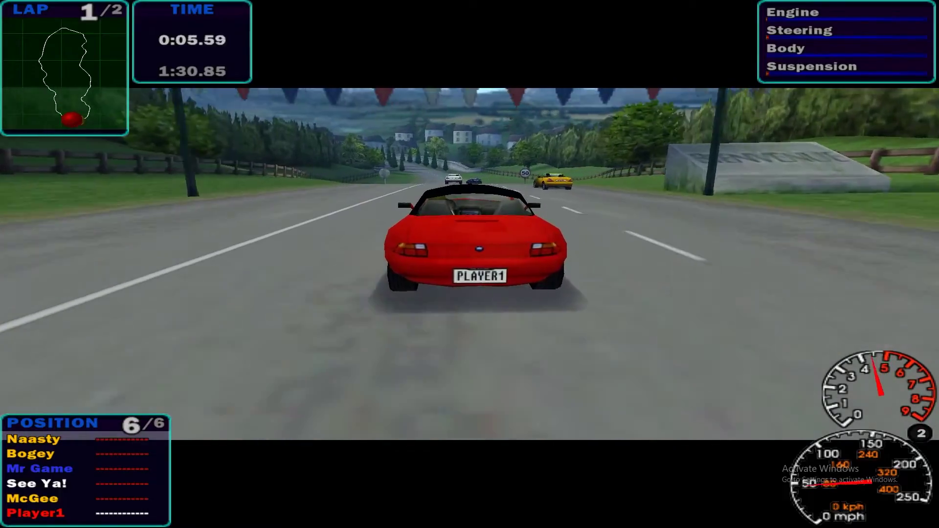
pyautogui.press('Up')
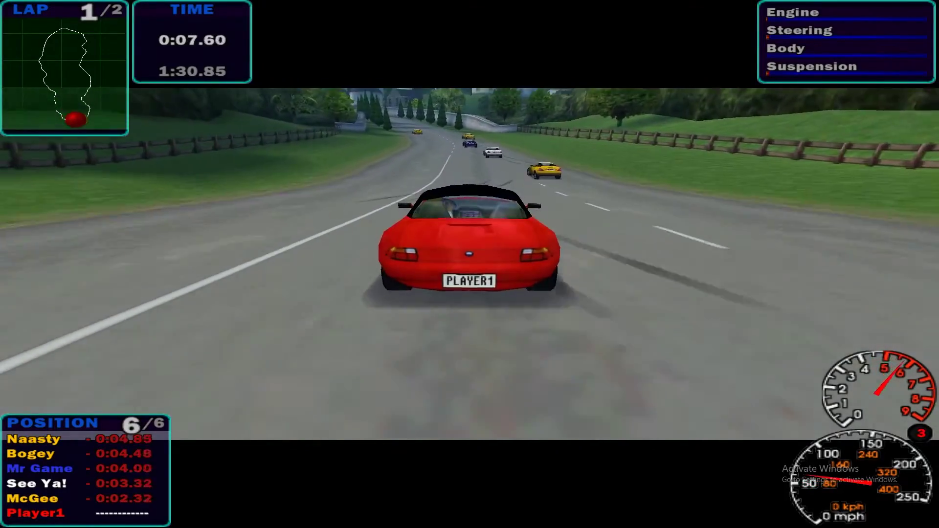
pyautogui.press('Left')
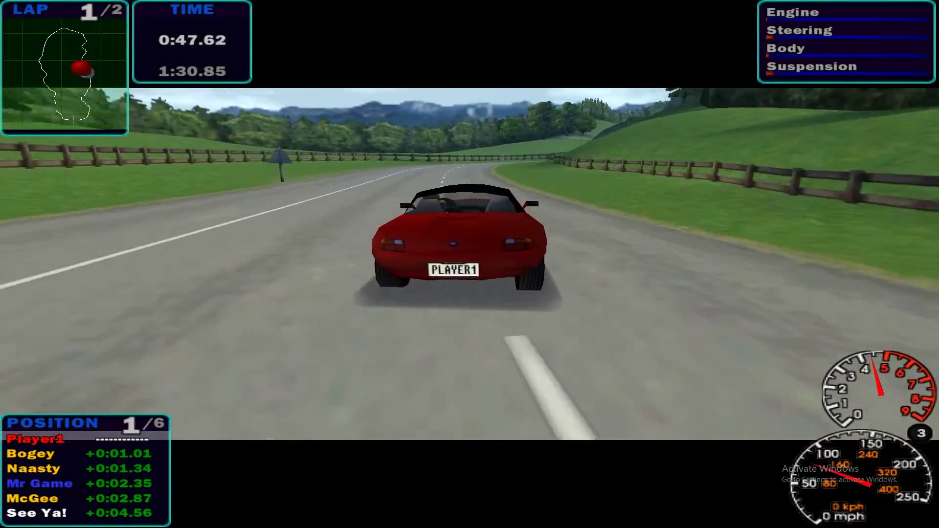
pyautogui.press('Escape')
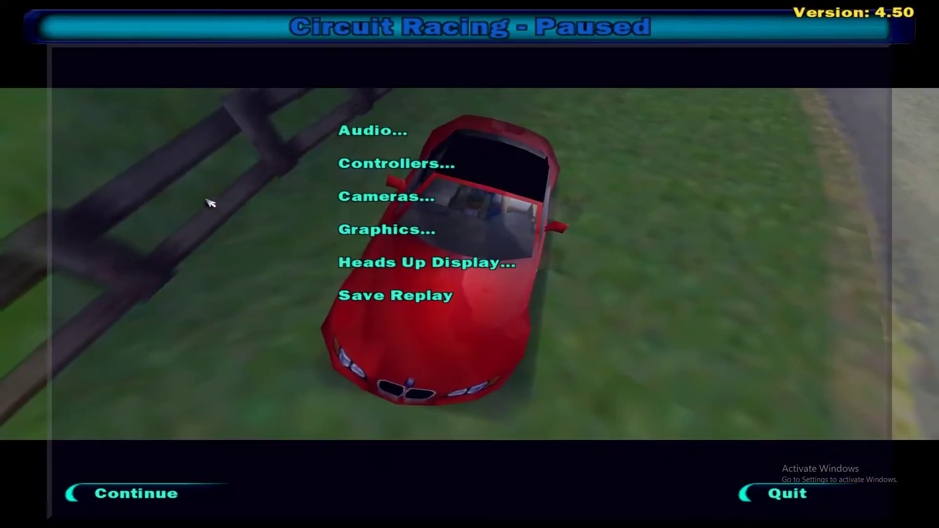
pyautogui.click(802, 494)
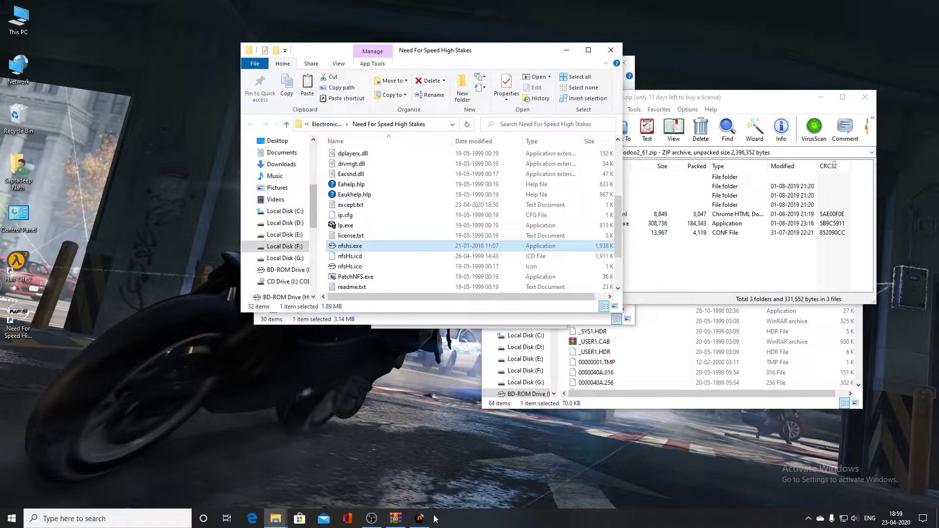
# Open the nfshs-fix (1) folder in Downloads and select d3d-64(normally doesn't work).reg.
pyautogui.scroll(2, 405, 216)
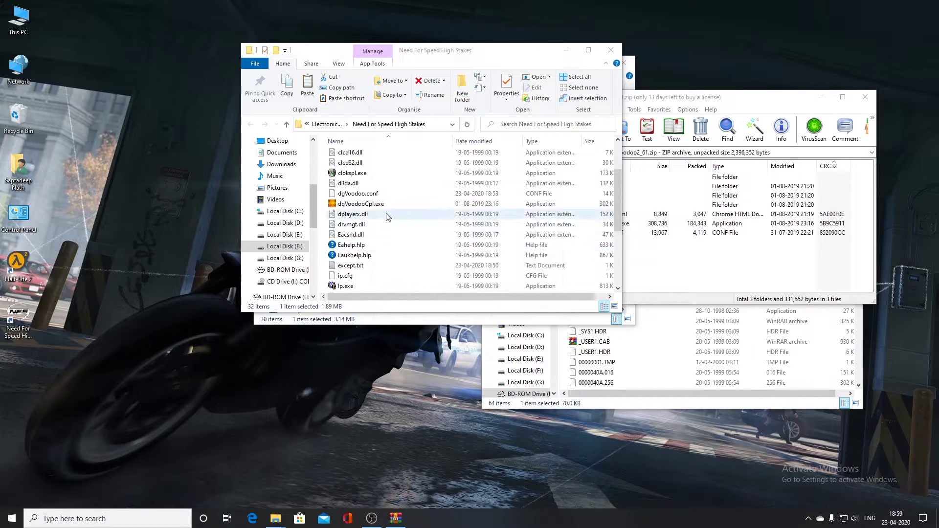
pyautogui.click(596, 362)
pyautogui.moveTo(475, 51); pyautogui.dragTo(614, 64)
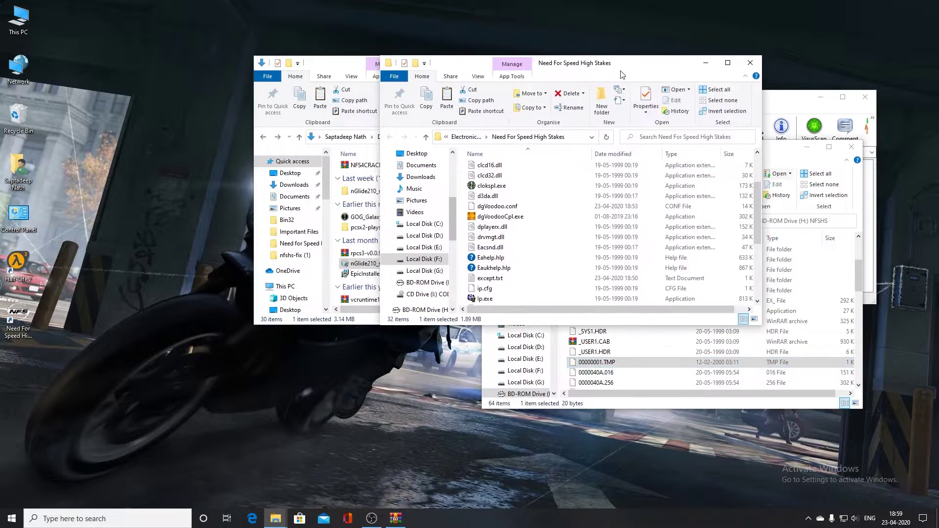
pyautogui.click(359, 256)
pyautogui.doubleClick(375, 209)
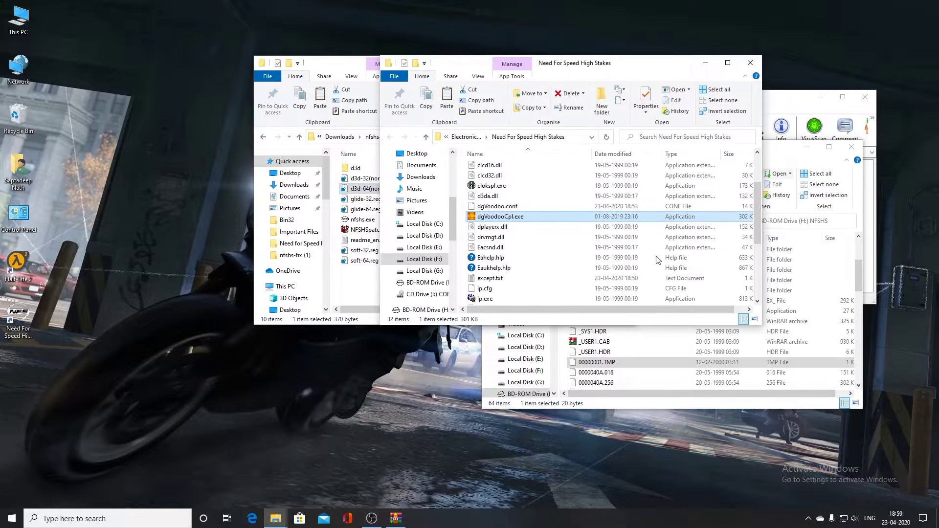
pyautogui.scroll(-2, 494, 226)
pyautogui.scroll(3, 497, 228)
pyautogui.click(498, 228)
pyautogui.scroll(-4, 499, 245)
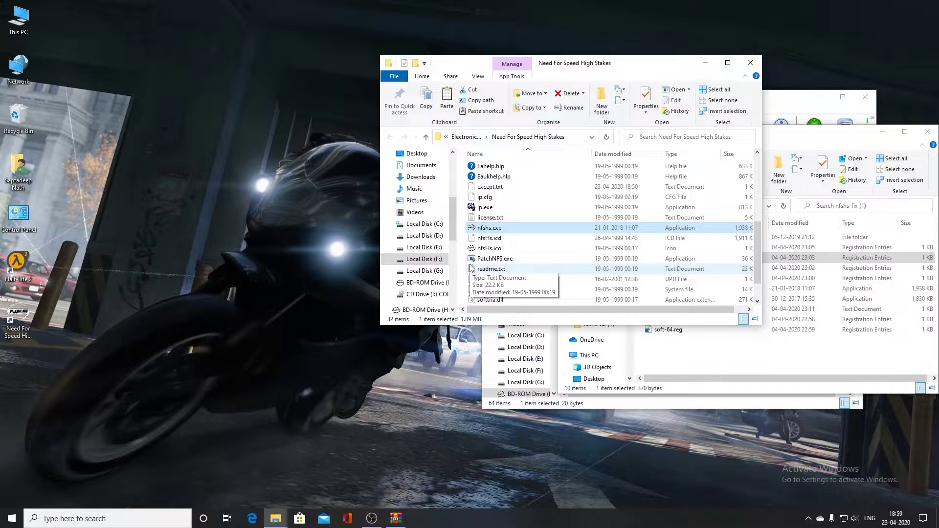
pyautogui.scroll(1, 515, 222)
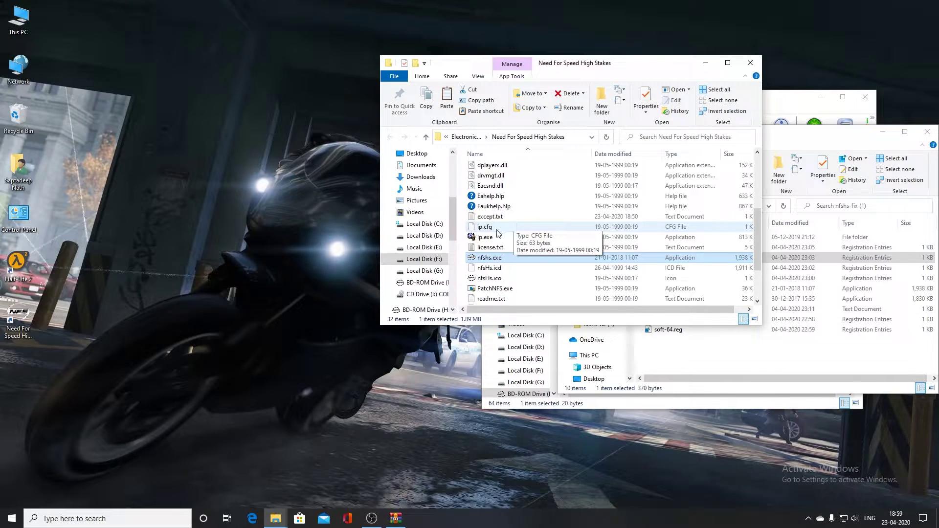
pyautogui.scroll(1, 498, 233)
pyautogui.click(117, 163)
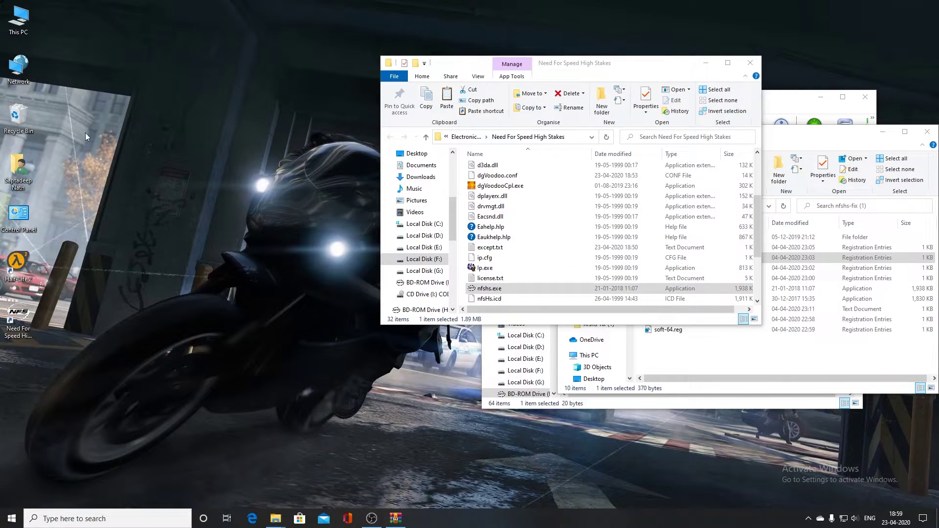
# Arrange the folder windows so the game folder is accessible, and open the d3d folder inside nfshs-fix (1).
pyautogui.moveTo(558, 61); pyautogui.dragTo(329, 47)
pyautogui.scroll(2, 554, 49)
pyautogui.moveTo(658, 130); pyautogui.dragTo(764, 142)
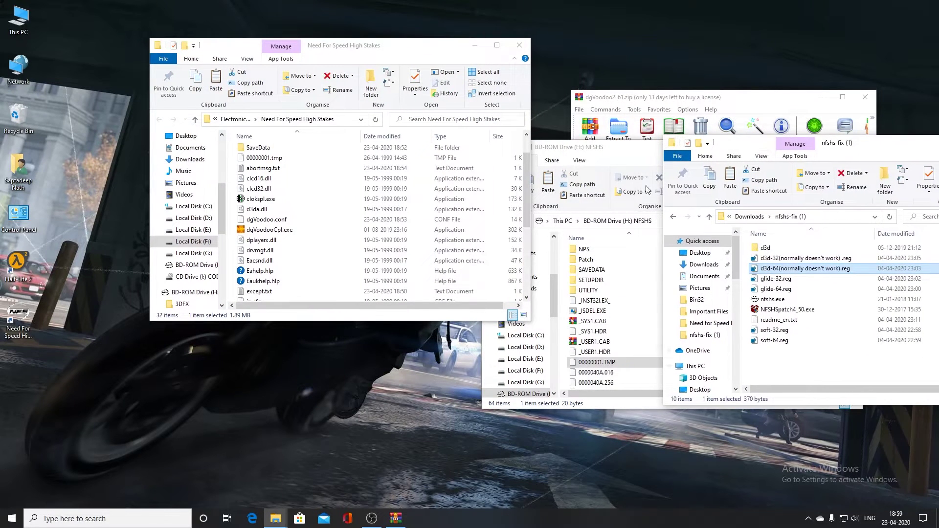
pyautogui.moveTo(628, 149); pyautogui.dragTo(722, 260)
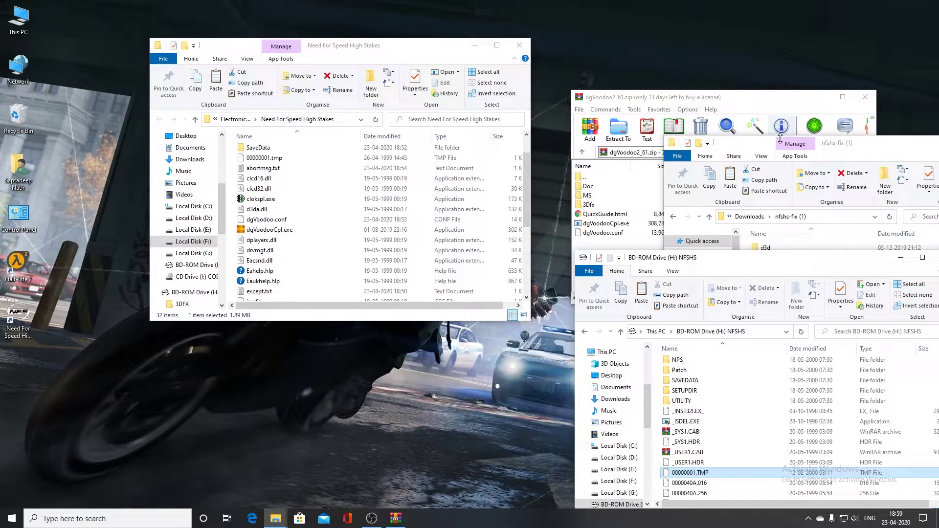
pyautogui.moveTo(785, 143); pyautogui.dragTo(555, 102)
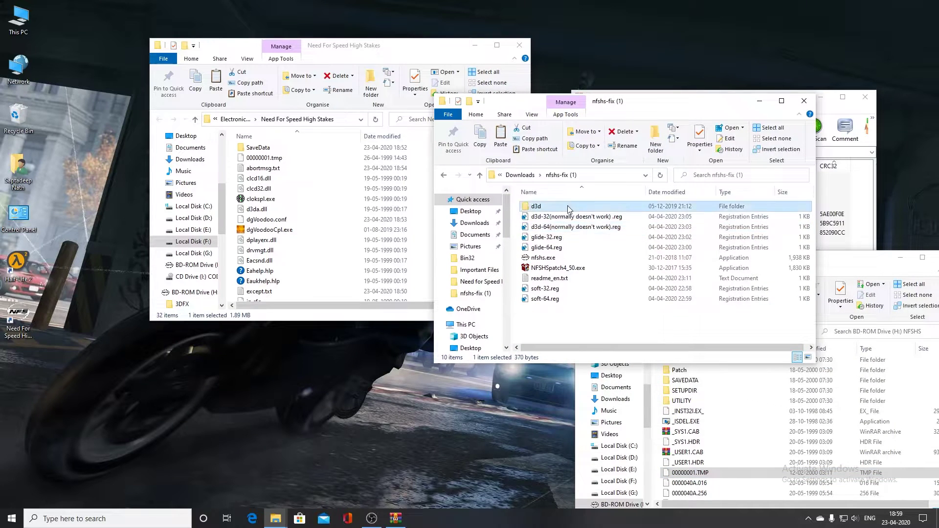
pyautogui.doubleClick(569, 209)
pyautogui.click(568, 216)
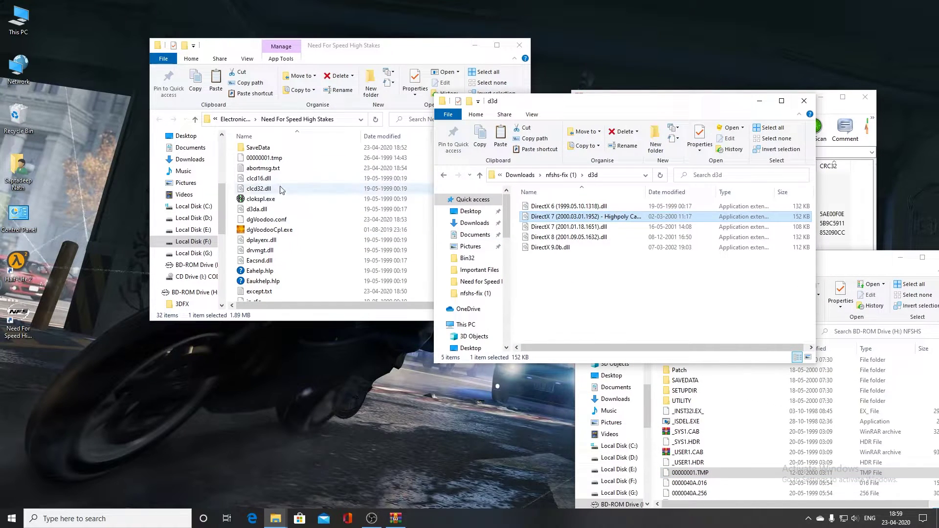
# Rename d3da.dll in the Need For Speed High Stakes folder to d3da.dlla and accept the extension change.
pyautogui.click(280, 211)
pyautogui.press('F2')
pyautogui.click(274, 209)
pyautogui.press('Return')
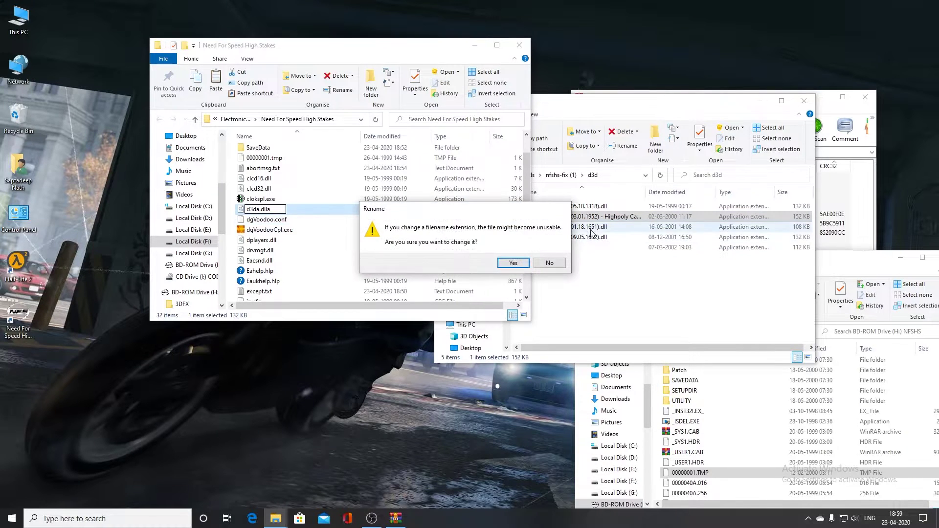
pyautogui.click(513, 263)
# Copy DirectX 7 (2001.01.18.1651).dll from the d3d folder into the Need For Speed High Stakes folder.
pyautogui.moveTo(639, 267); pyautogui.dragTo(579, 260)
pyautogui.click(559, 251)
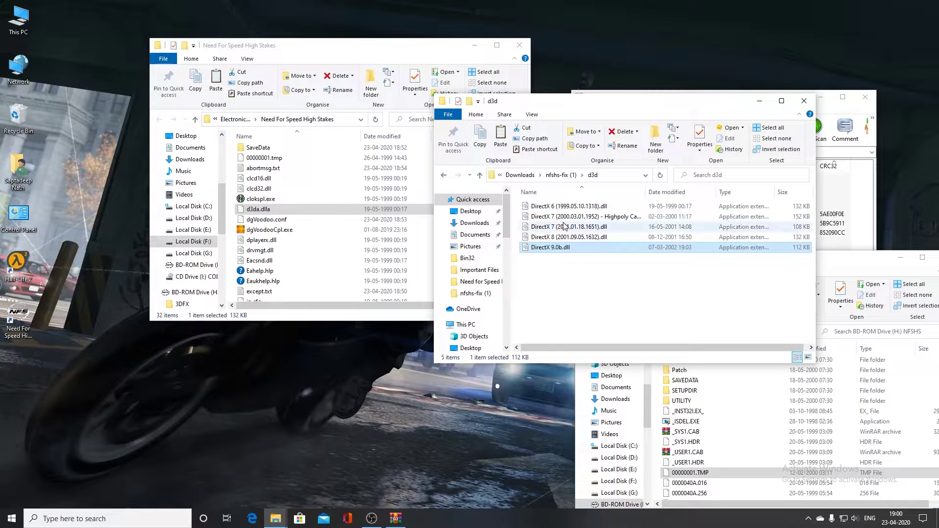
pyautogui.click(563, 217)
pyautogui.click(560, 229)
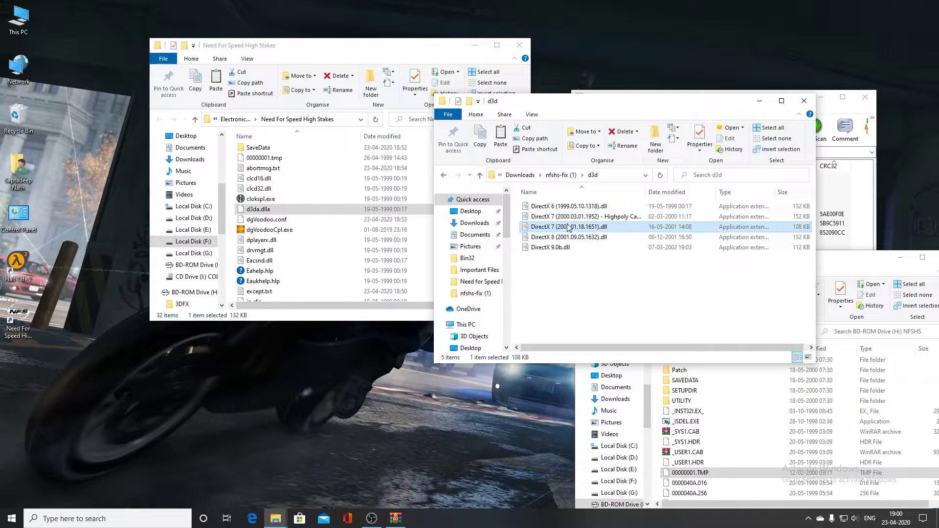
pyautogui.rightClick(327, 241)
pyautogui.click(362, 309)
# Rename the copied DirectX 7 library in the game folder to d3da.dll.
pyautogui.click(271, 240)
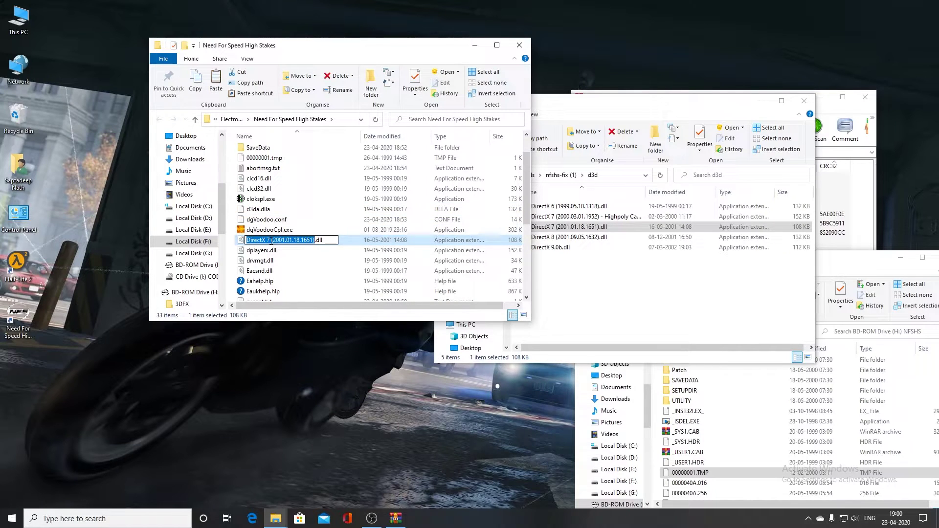
pyautogui.write('d3da')
pyautogui.press('Return')
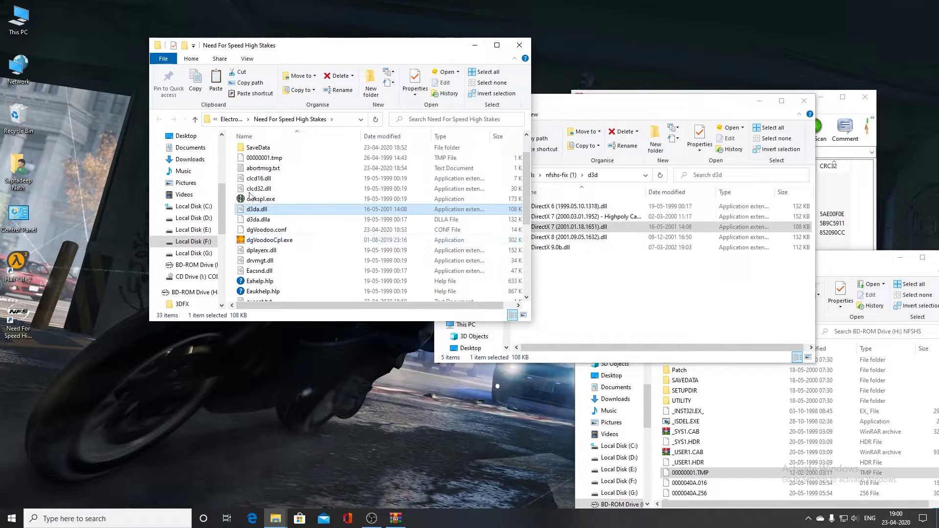
# Open dgVoodooCpl.exe and set its DirectX videocard to dgVoodoo Virtual 3D Accelerated Card with 512 MB VRAM.
pyautogui.scroll(-3, 271, 245)
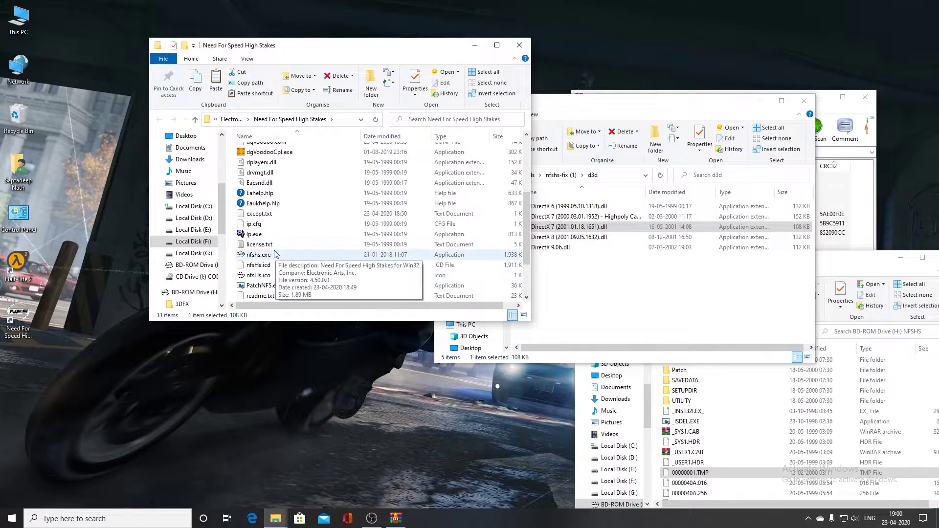
pyautogui.scroll(1, 264, 161)
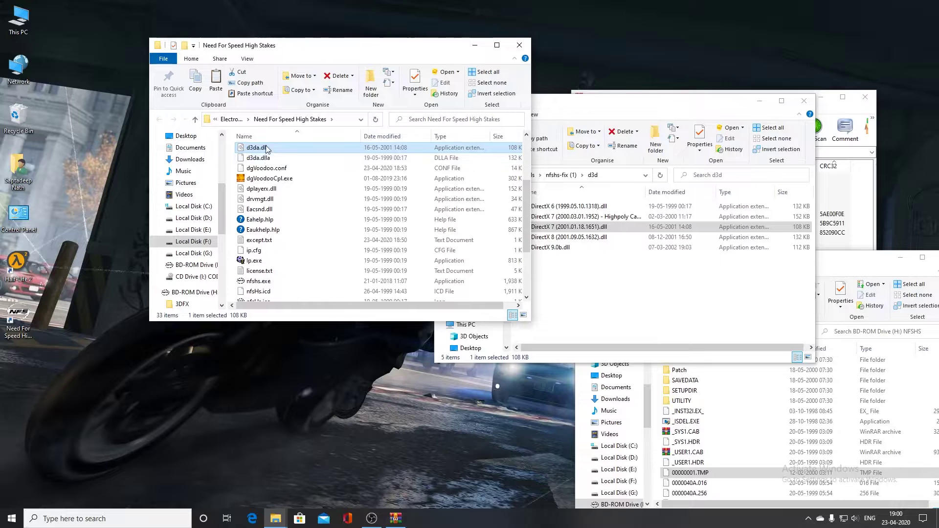
pyautogui.doubleClick(272, 179)
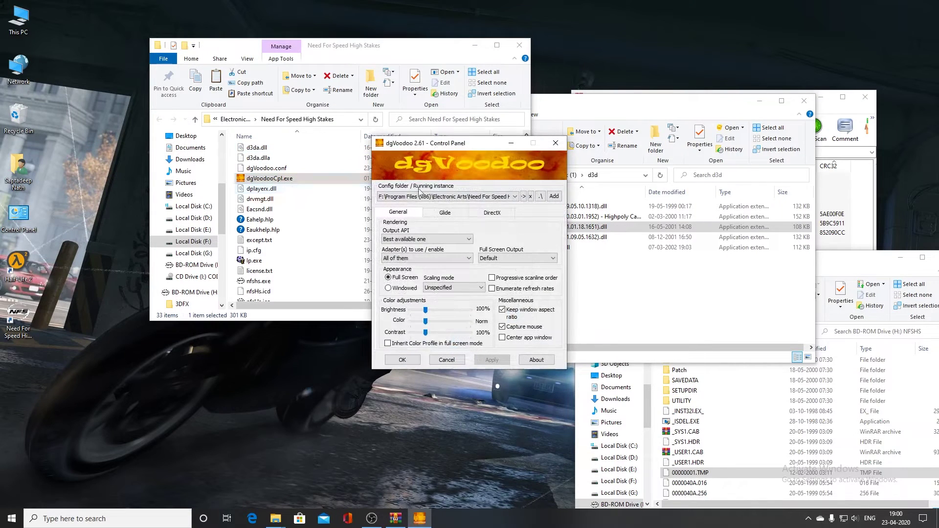
pyautogui.click(486, 216)
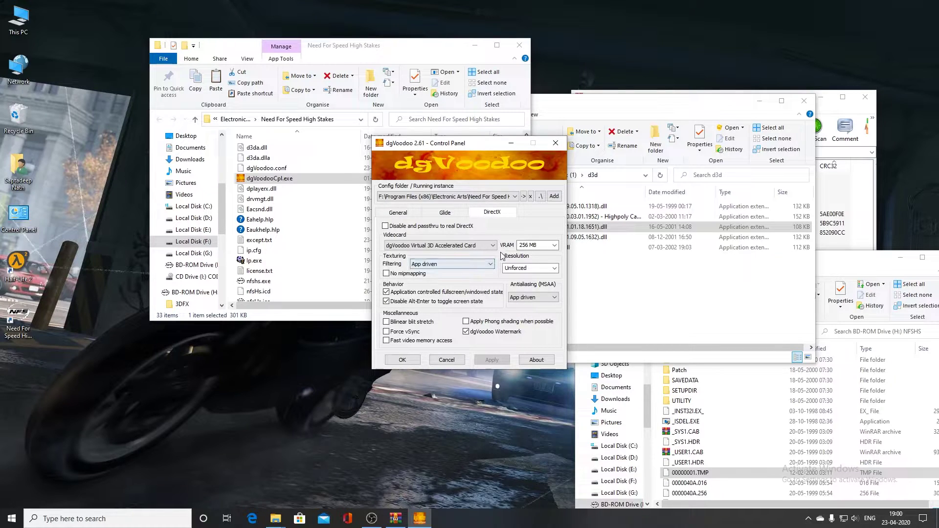
pyautogui.click(468, 245)
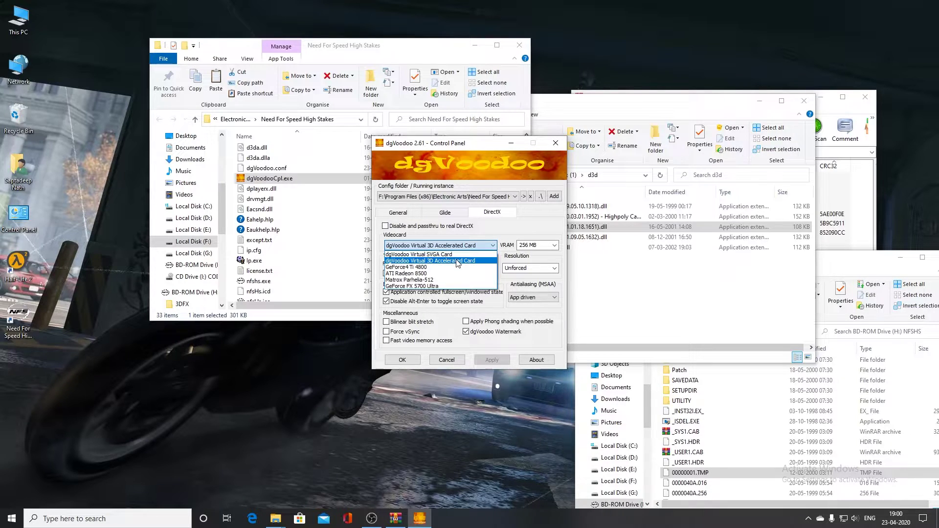
pyautogui.click(426, 262)
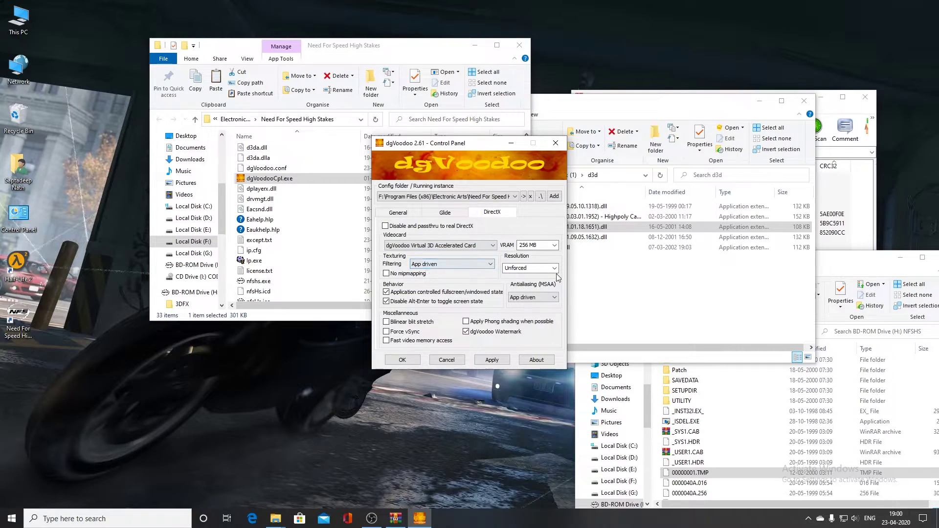
pyautogui.click(554, 245)
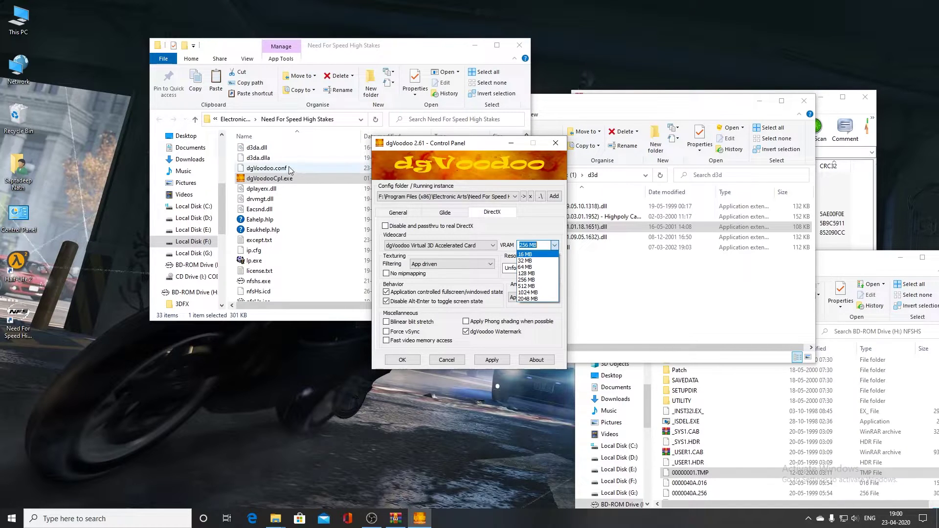
pyautogui.click(539, 287)
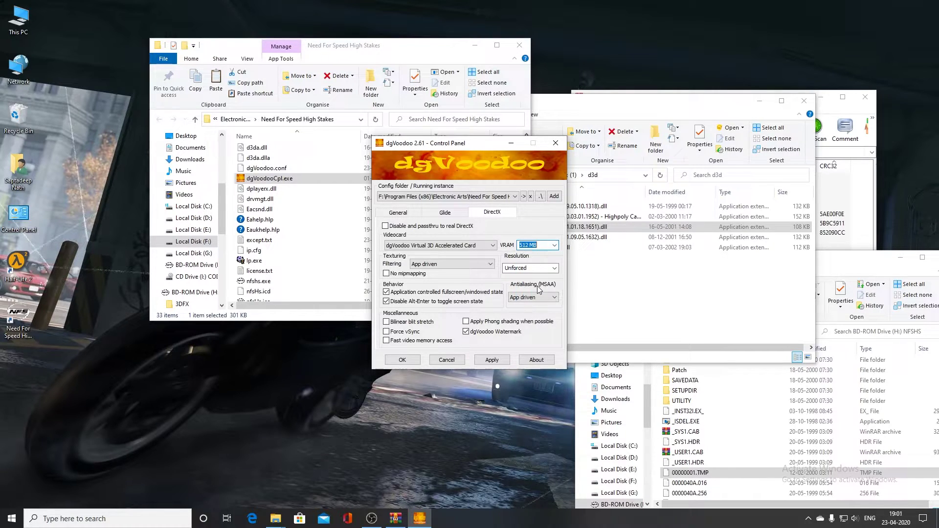
# Set the dgVoodoo DirectX resolution to 1920x1080 and the MSAA antialiasing to 8x.
pyautogui.click(554, 269)
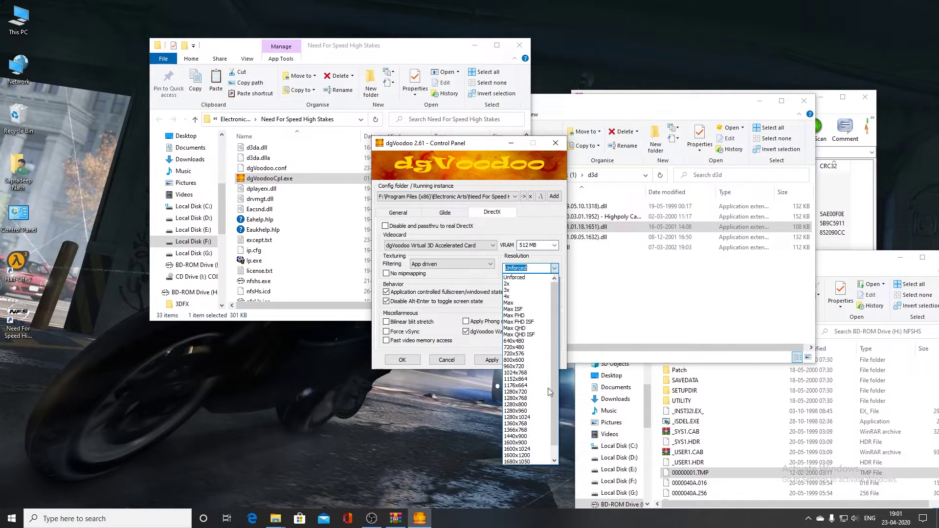
pyautogui.click(520, 462)
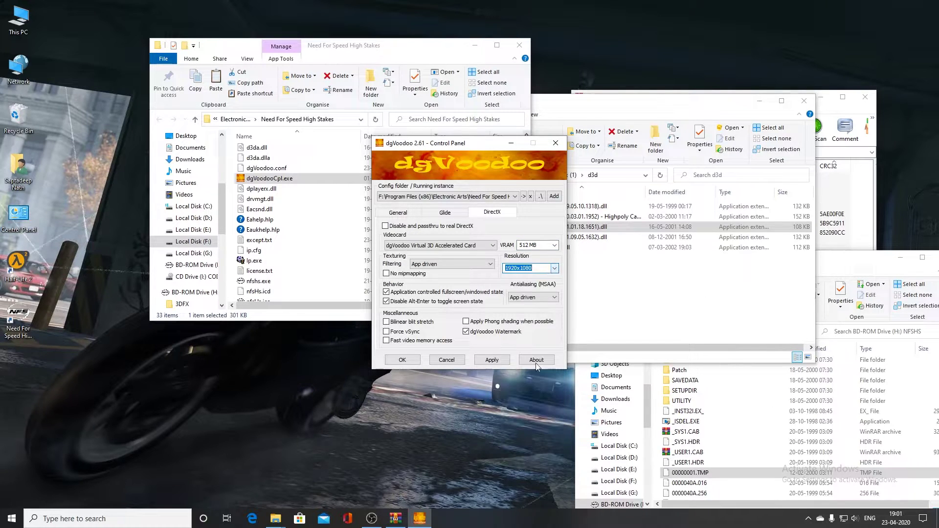
pyautogui.click(557, 246)
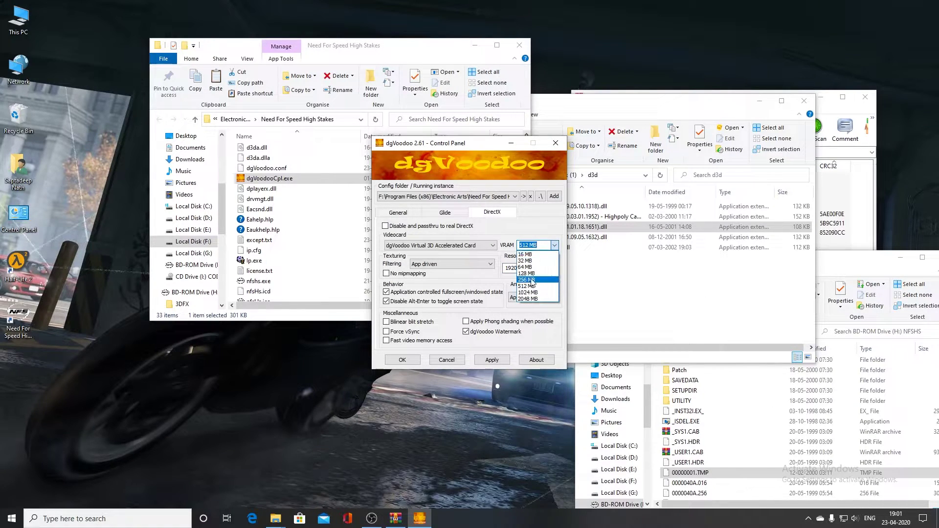
pyautogui.click(546, 246)
pyautogui.click(538, 298)
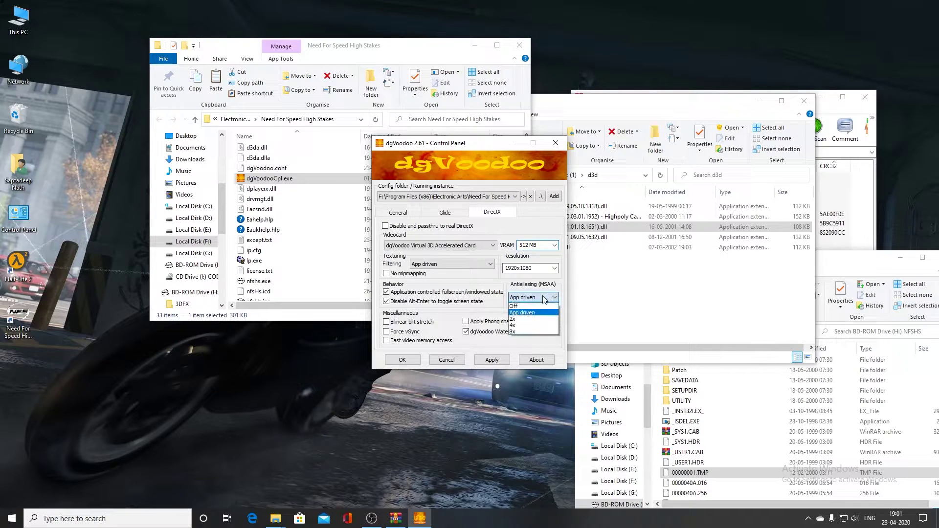
pyautogui.click(521, 332)
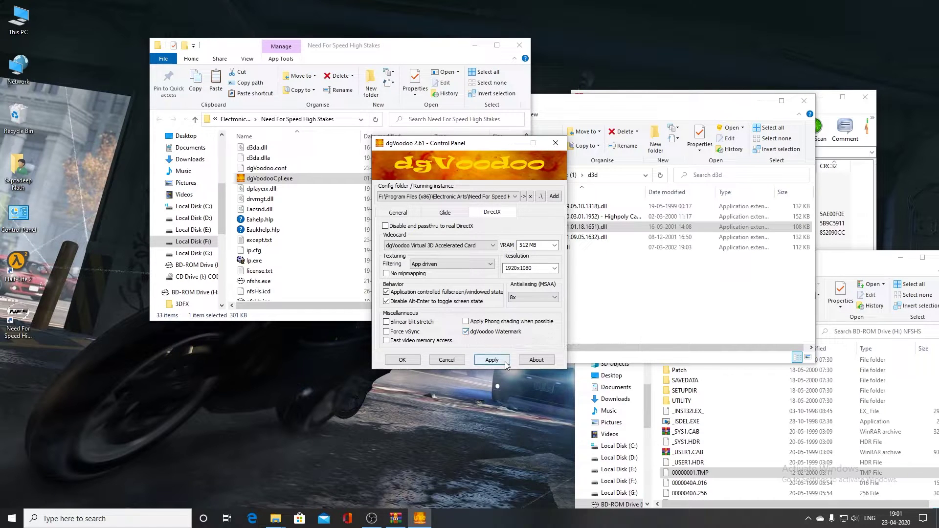
# Apply the dgVoodoo DirectX settings and check for dgVoodoo.conf in the Need For Speed High Stakes folder.
pyautogui.click(402, 360)
pyautogui.scroll(-2, 264, 235)
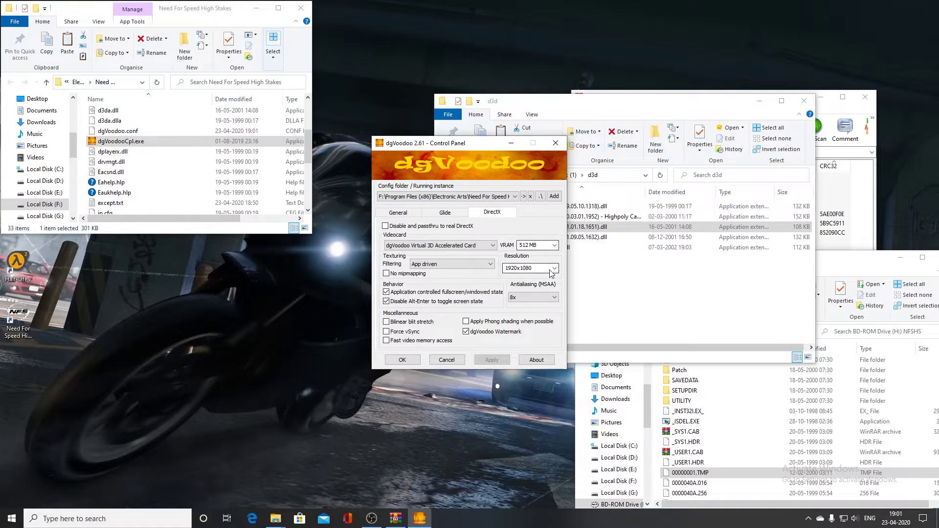
pyautogui.scroll(1, 204, 174)
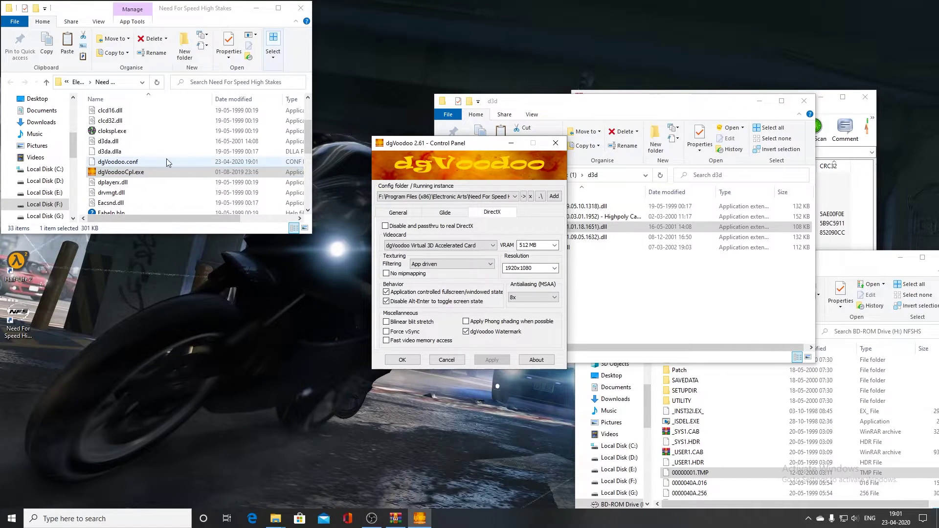
# Examine the Need For Speed High Stakes key under WOW6432Node\Electronic Arts in the Registry Editor, and close the editor.
pyautogui.press('super')
pyautogui.click(3, 525)
pyautogui.write('reg')
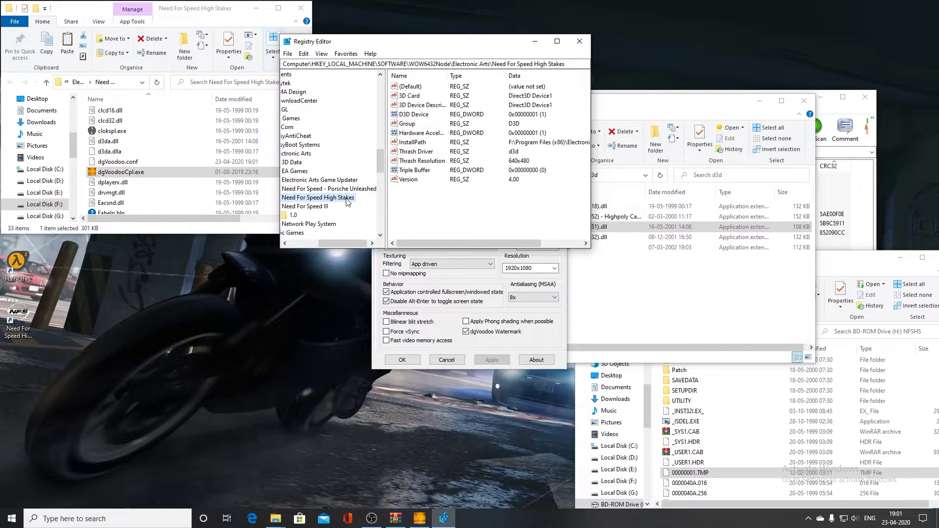
pyautogui.click(579, 41)
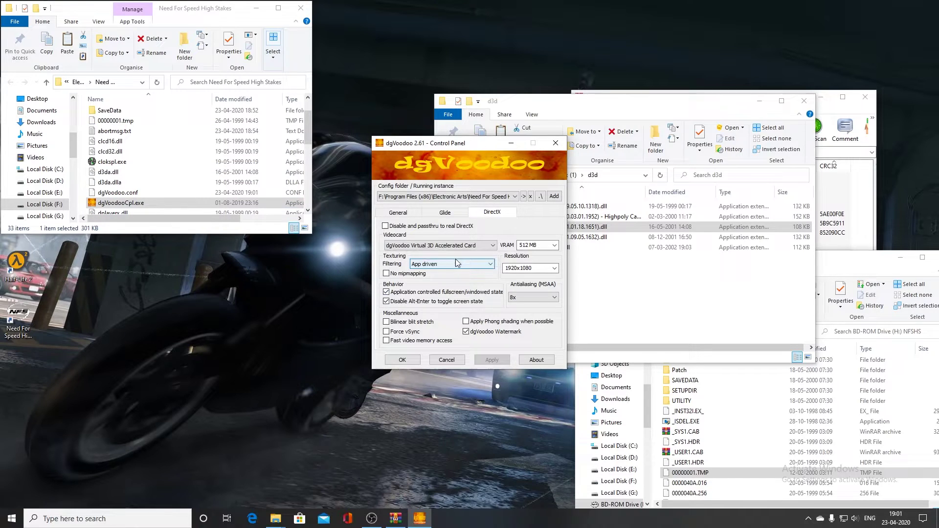
# Rearrange the open folder windows and open the nfshs-fix (1) folder in Downloads by way of the user folder.
pyautogui.click(617, 293)
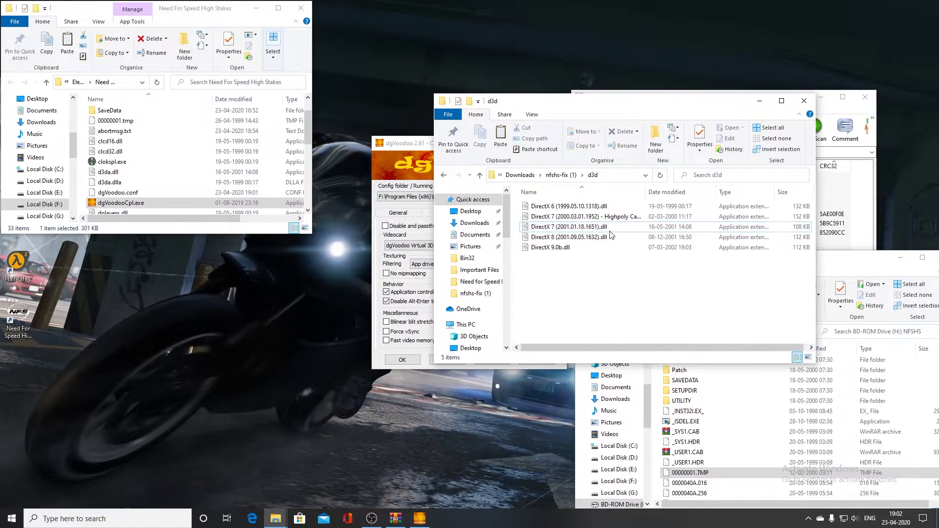
pyautogui.moveTo(628, 109); pyautogui.dragTo(275, 89)
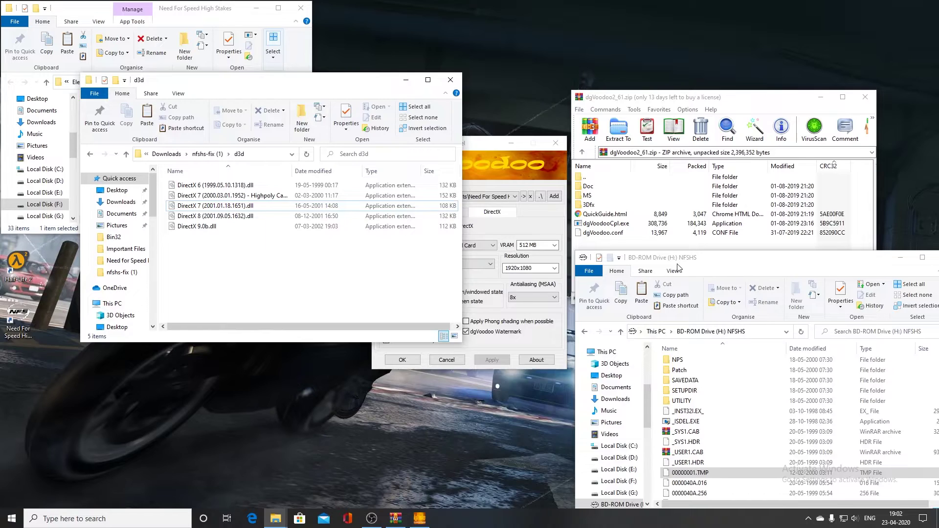
pyautogui.moveTo(668, 267); pyautogui.dragTo(387, 107)
pyautogui.moveTo(147, 15); pyautogui.dragTo(413, 26)
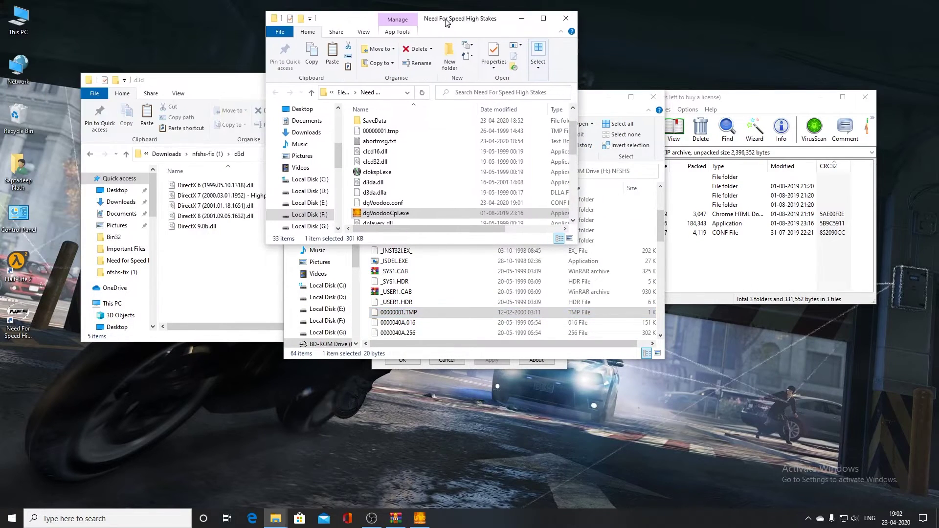
pyautogui.doubleClick(15, 174)
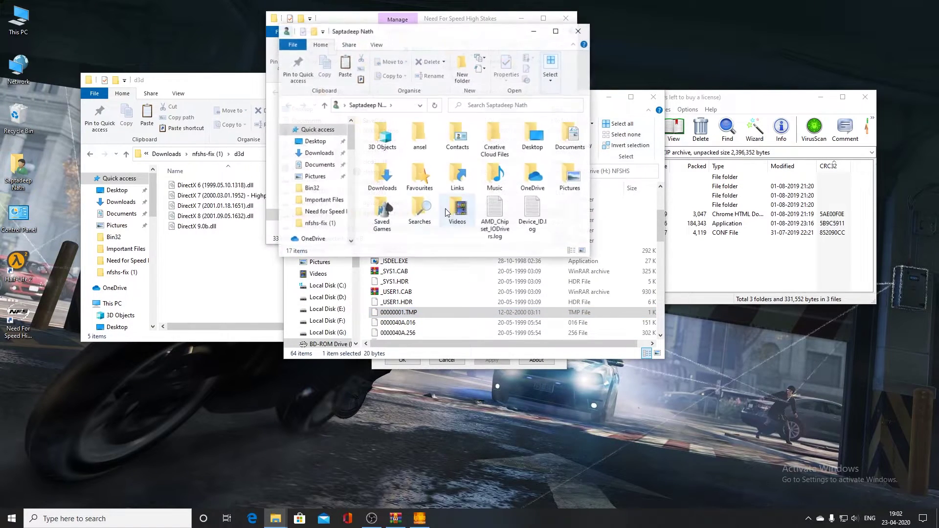
pyautogui.doubleClick(382, 179)
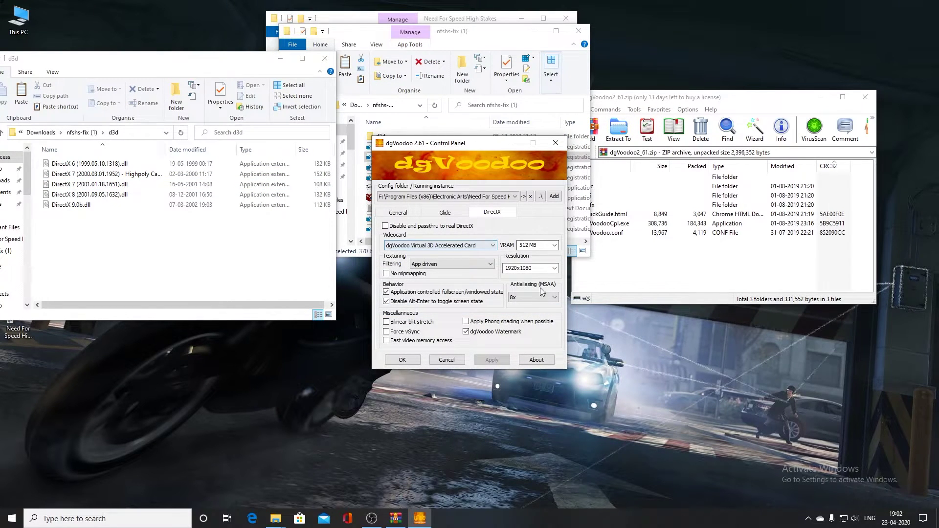
# Review the Glide and DirectX settings in the dgVoodoo Control Panel and minimize it.
pyautogui.click(456, 214)
pyautogui.click(489, 215)
pyautogui.click(511, 143)
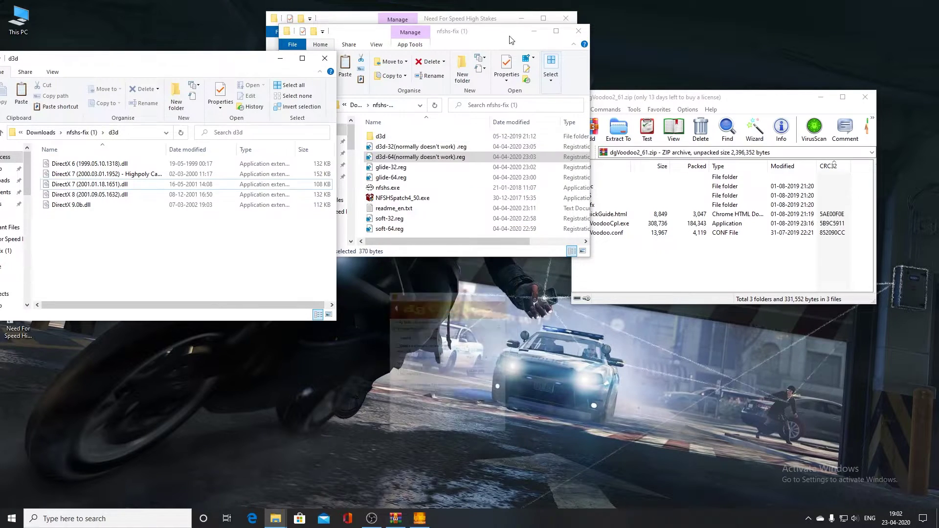
# Copy D3D9.dll, D3D8.dll, D3DImm.dll and DDraw.dll from MS\x86 in dgVoodoo2_61.zip into the Need For Speed High Stakes folder.
pyautogui.moveTo(508, 35); pyautogui.dragTo(734, 93)
pyautogui.click(425, 208)
pyautogui.scroll(-1, 425, 202)
pyautogui.scroll(-3, 424, 201)
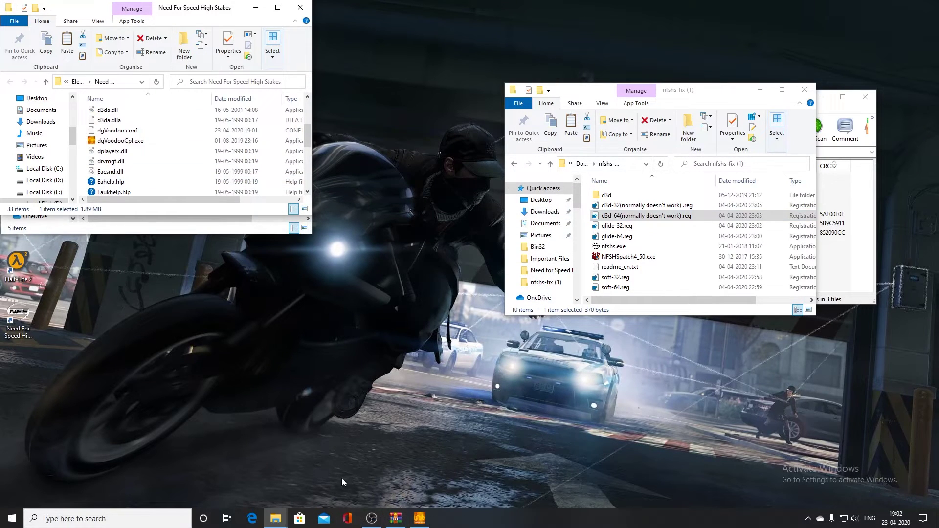
pyautogui.click(395, 519)
pyautogui.doubleClick(593, 196)
pyautogui.doubleClick(597, 186)
pyautogui.moveTo(619, 233); pyautogui.dragTo(186, 155)
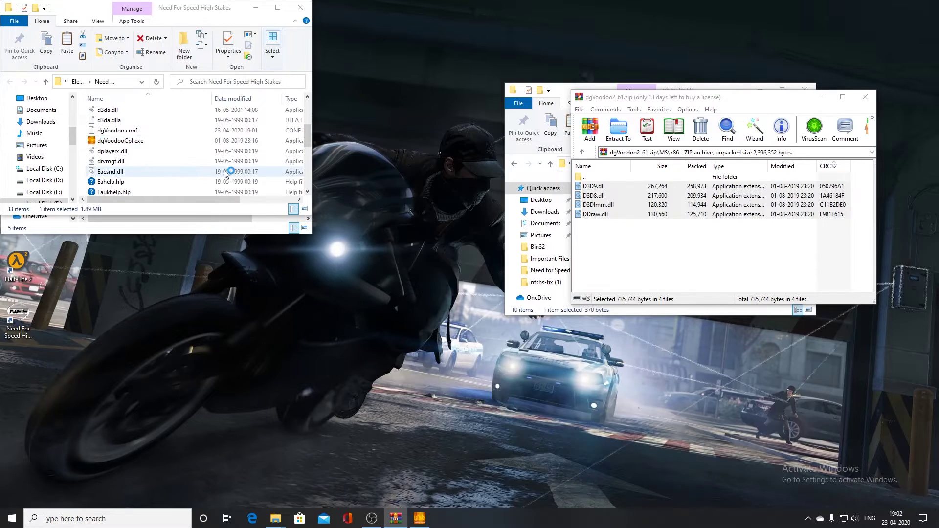
pyautogui.click(556, 143)
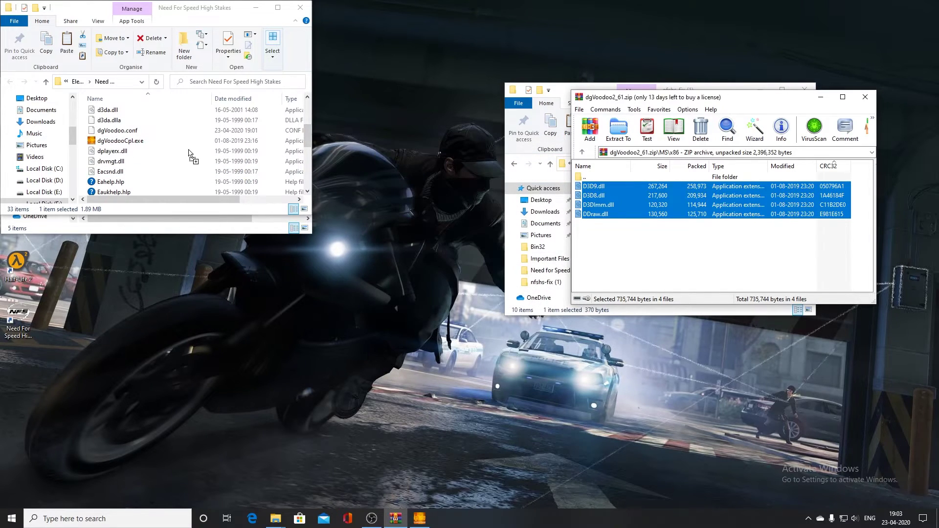
# Launch Need For Speed High Stakes, enter Career Play and go to the graphics options.
pyautogui.scroll(-4, 148, 146)
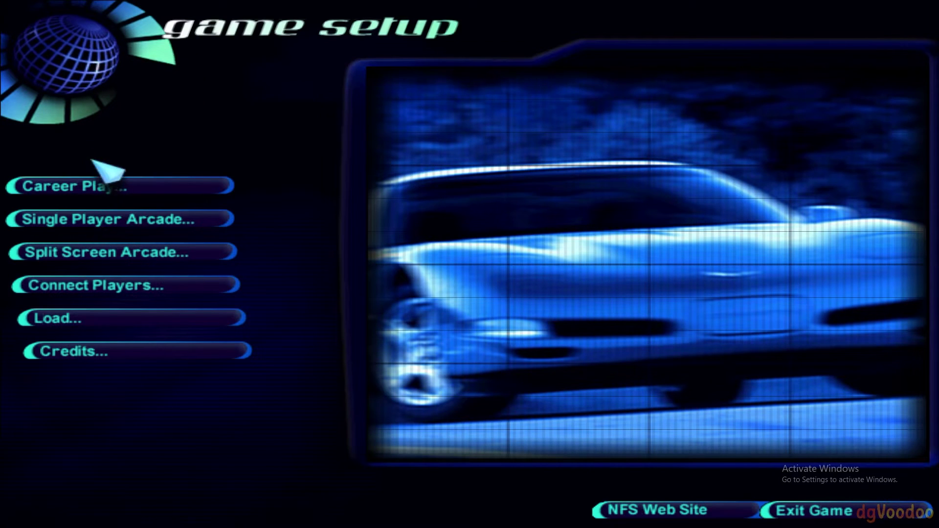
pyautogui.click(115, 184)
pyautogui.click(277, 254)
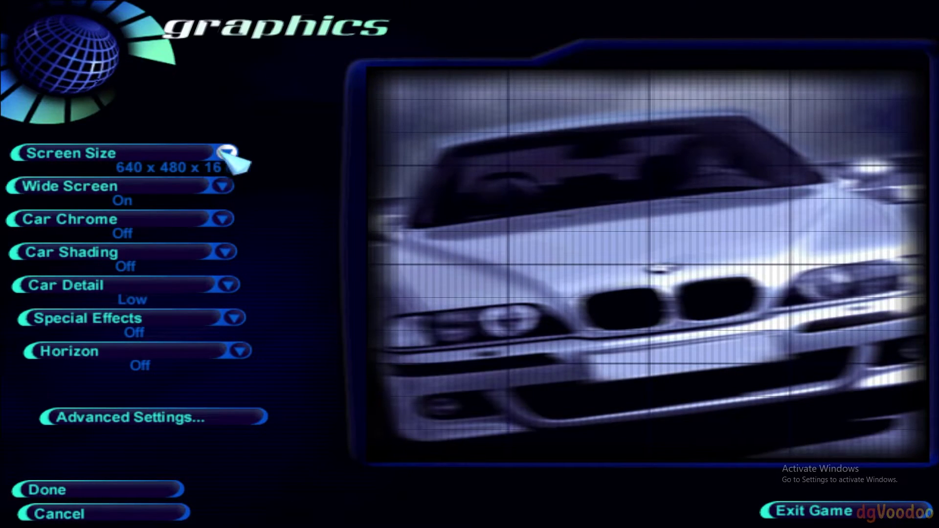
# Set Screen Size to 800 x 600 x 32 (z), Wide Screen off, Car Chrome and Car Shading on, Special Effects and Horizon to High.
pyautogui.click(234, 157)
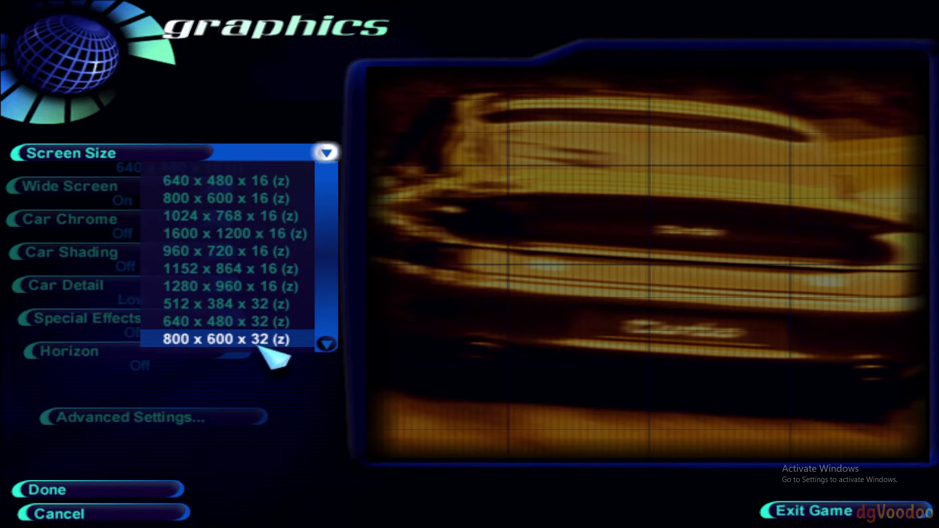
pyautogui.click(276, 342)
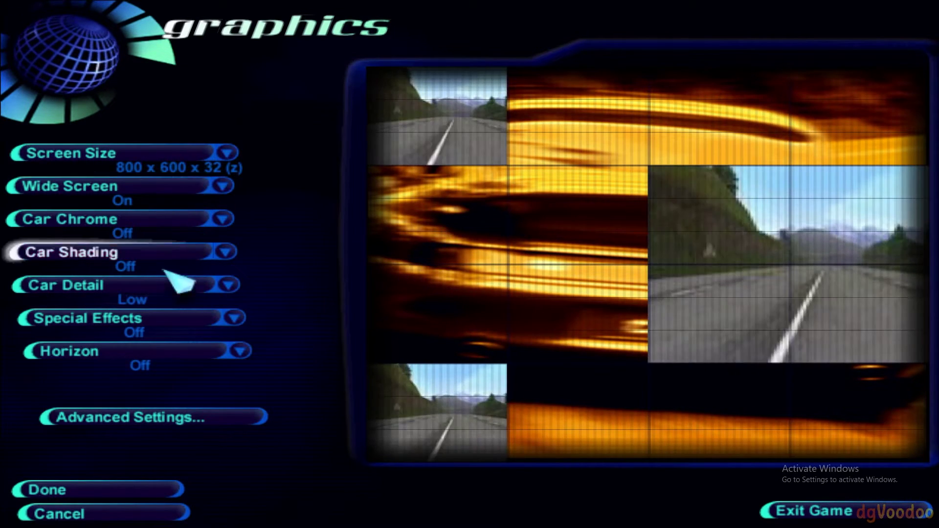
pyautogui.click(156, 255)
pyautogui.click(167, 221)
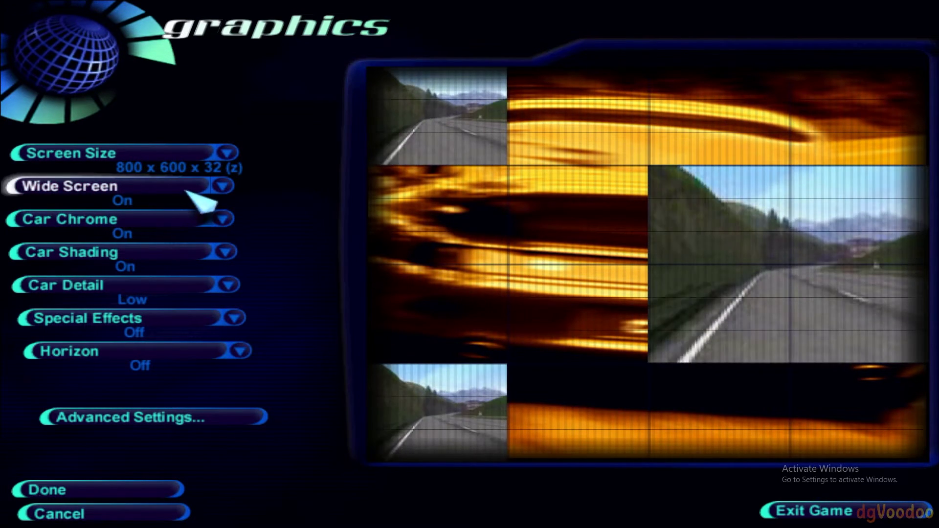
pyautogui.click(188, 188)
pyautogui.click(147, 320)
pyautogui.click(137, 353)
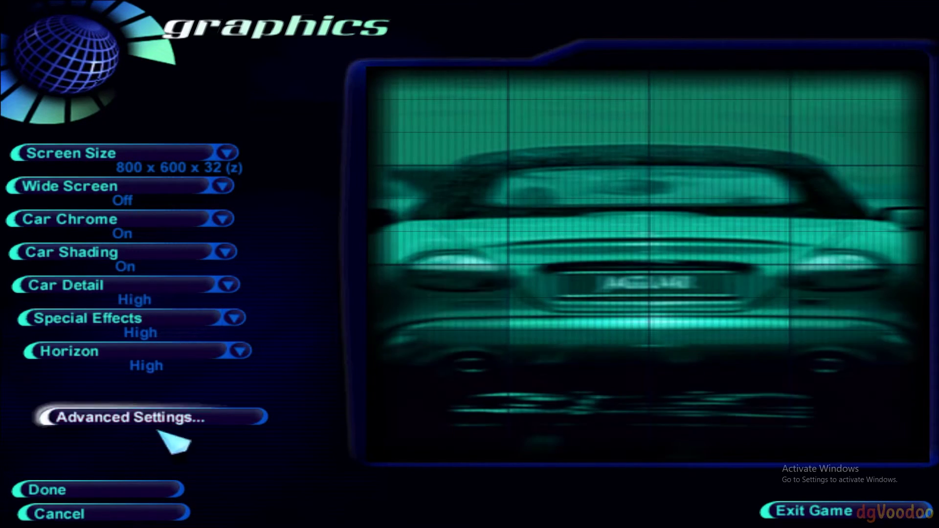
# Turn Triple Buffer on and set View Distance to Full in the advanced graphics settings, accept the changes and return to career mode.
pyautogui.click(161, 417)
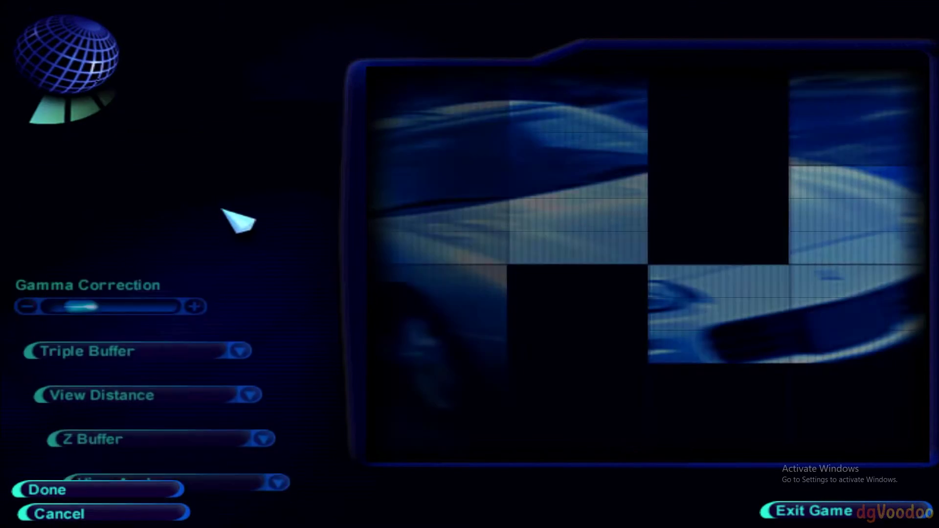
pyautogui.click(179, 195)
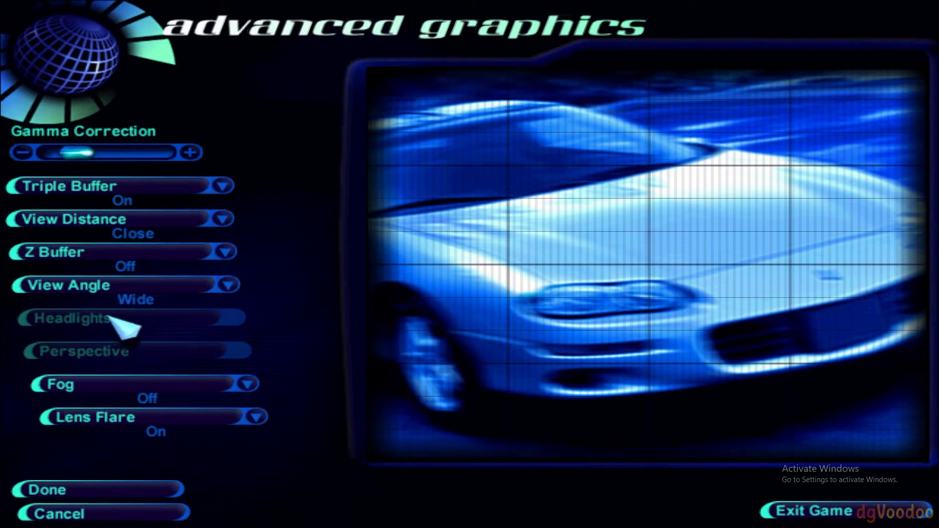
pyautogui.click(144, 234)
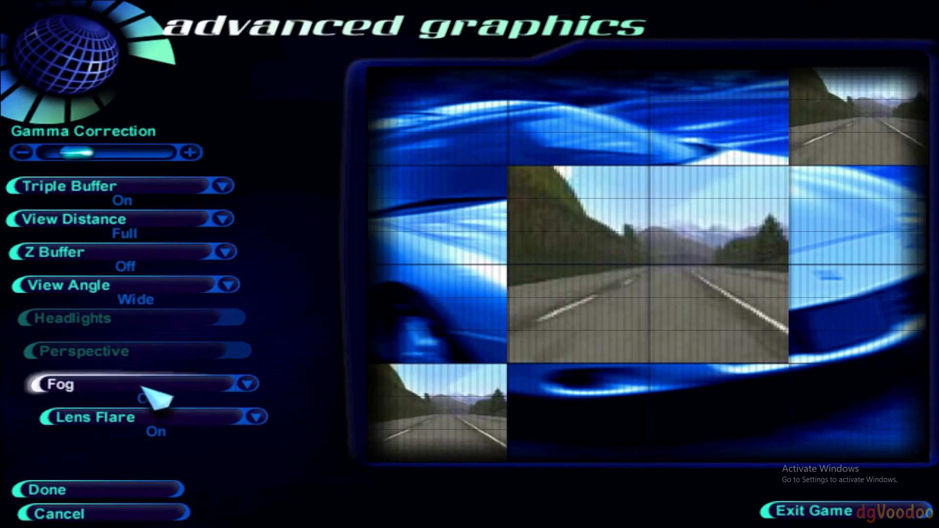
pyautogui.click(144, 489)
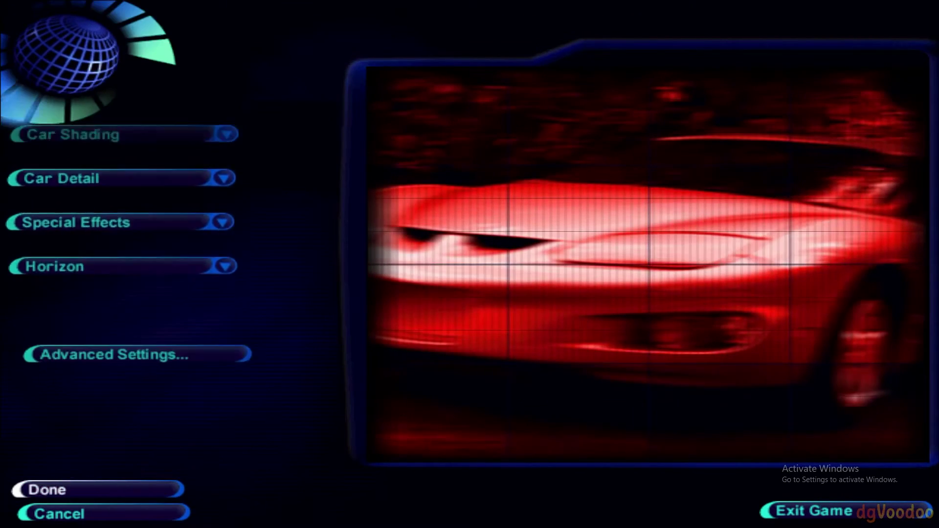
pyautogui.click(144, 490)
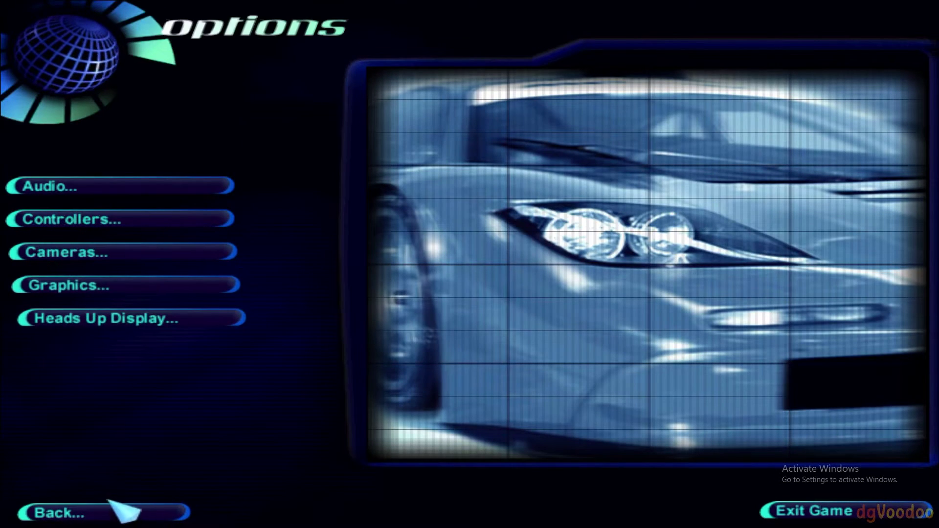
pyautogui.click(110, 501)
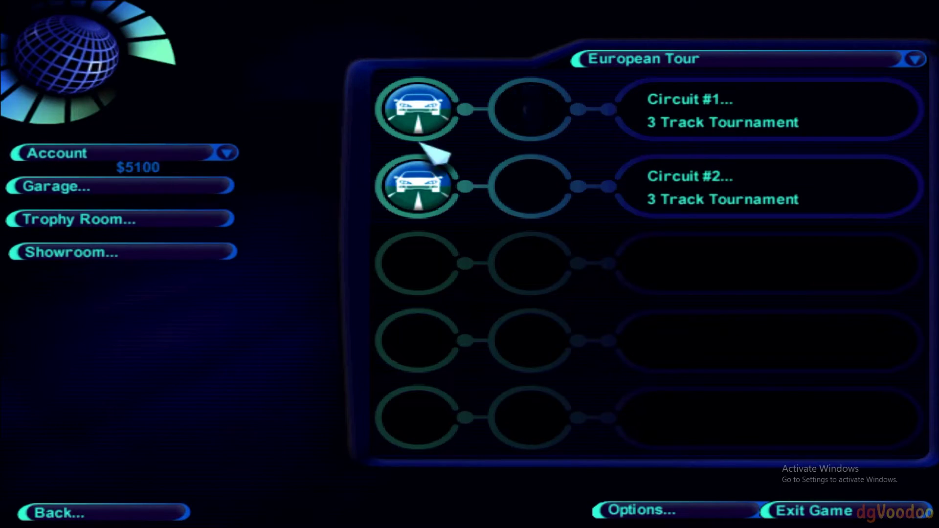
# Start the Circuit #1 race of the European Tour and switch from the cockpit to the chase camera view.
pyautogui.click(439, 136)
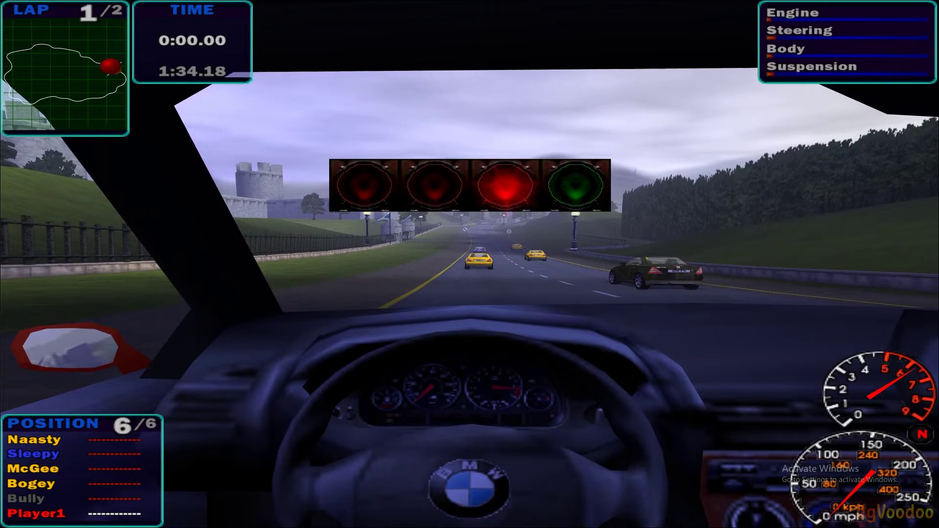
pyautogui.press('c')
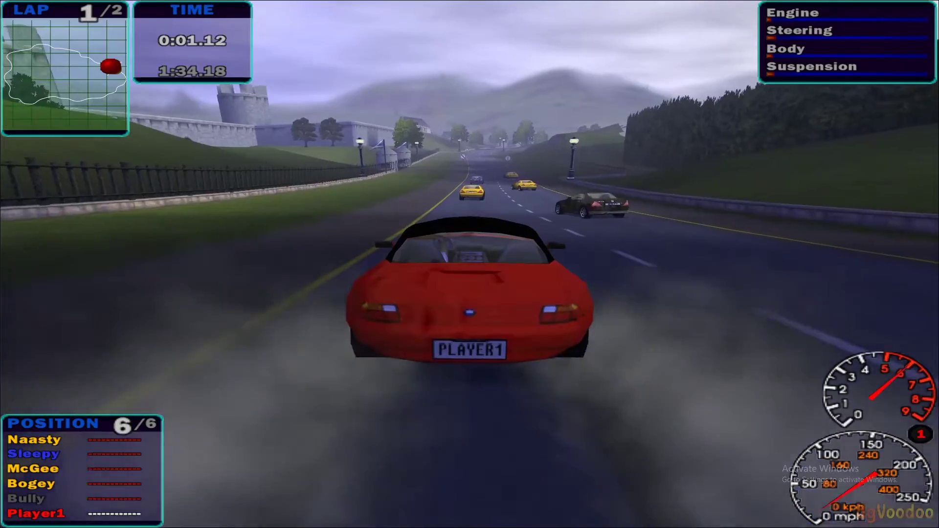
# Test-drive the car through part of the first lap of the Circuit #1 race, steering around the bends, and exit to the desktop.
pyautogui.press('Right')
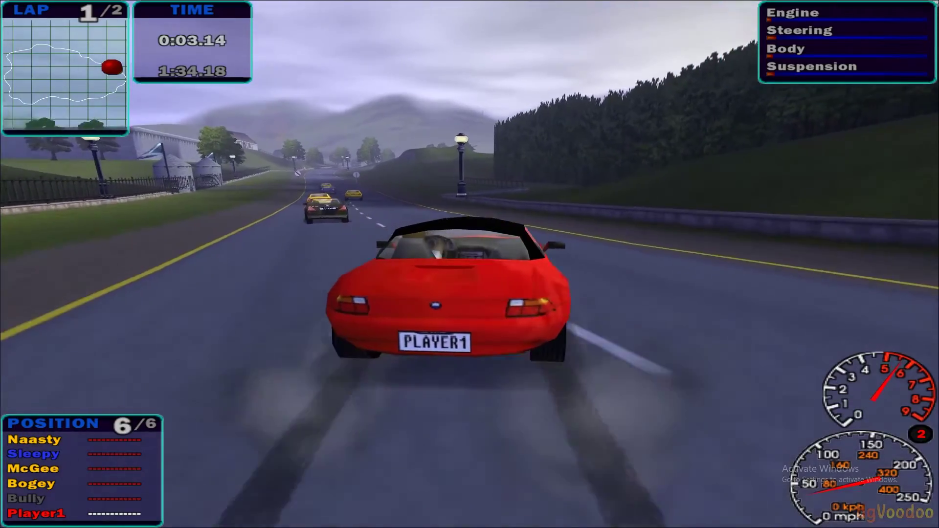
pyautogui.press('Left')
pyautogui.press('Left')
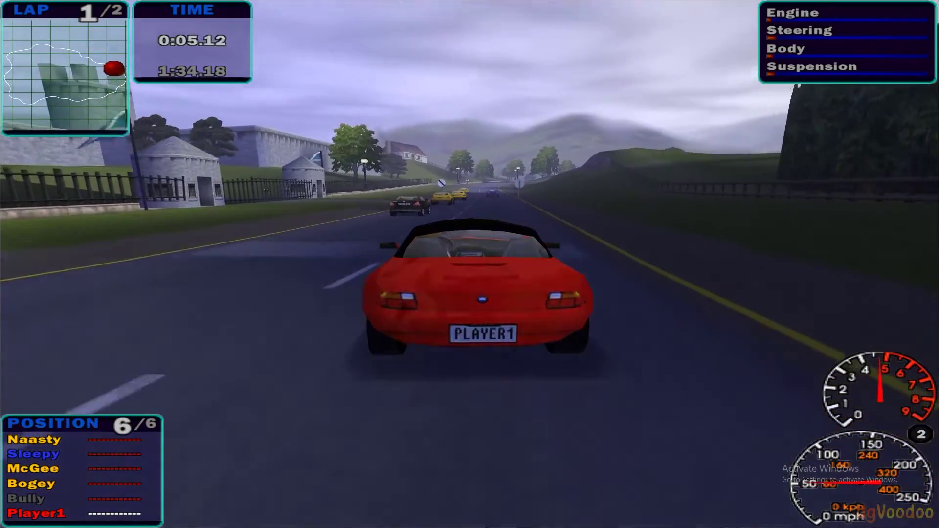
pyautogui.press('Right')
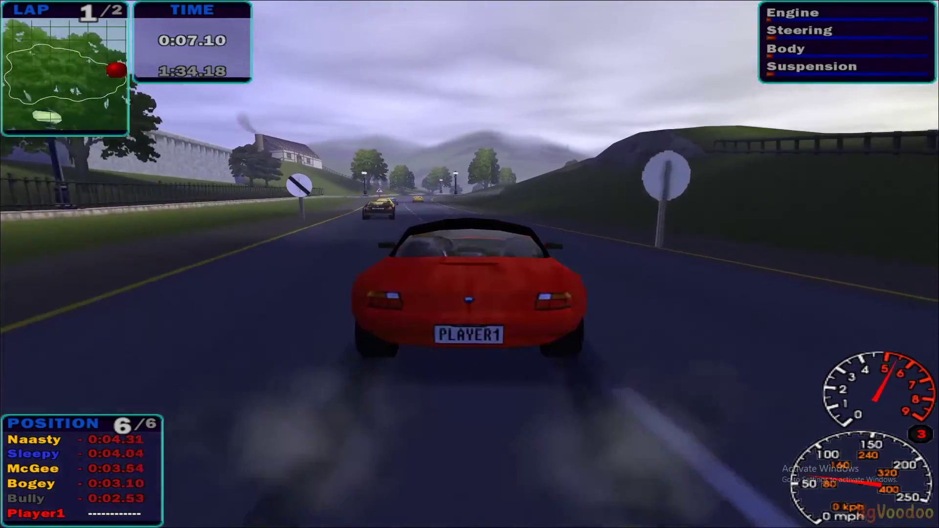
pyautogui.press('Left')
pyautogui.press('Left')
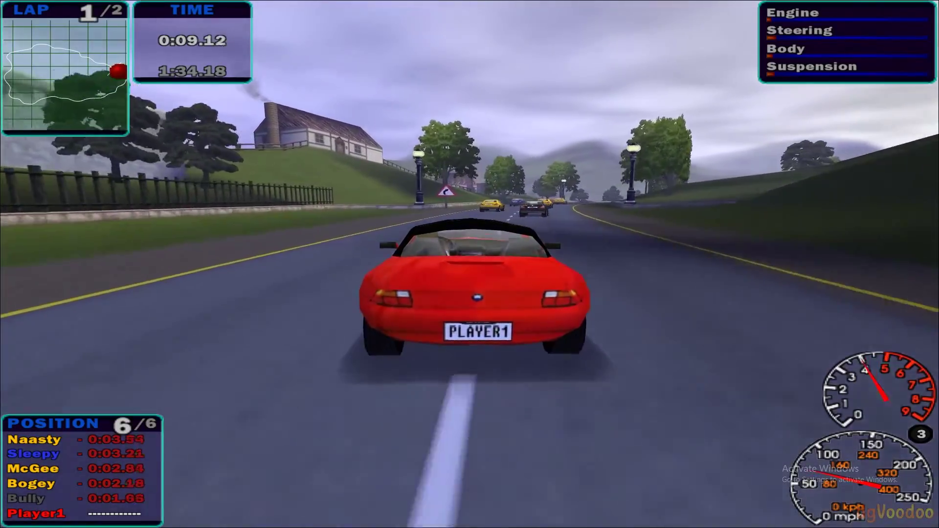
pyautogui.press('Right')
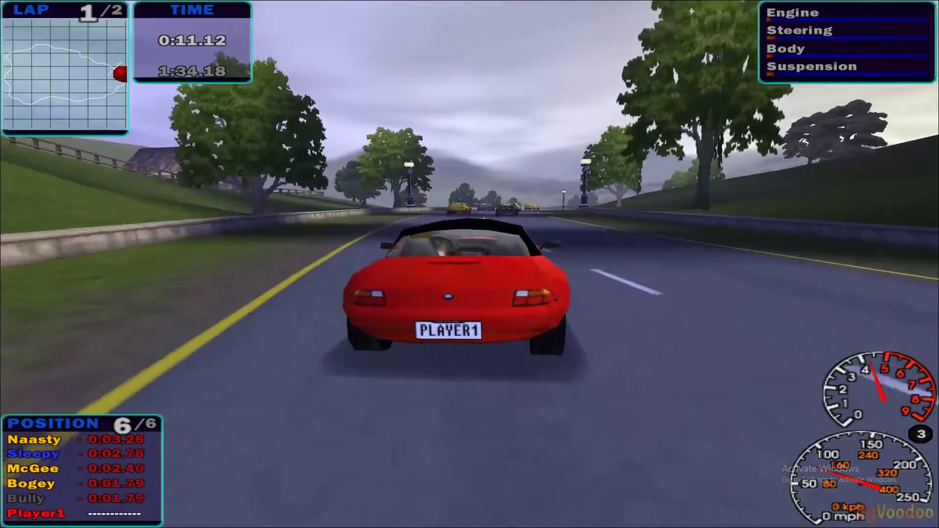
pyautogui.press('Right')
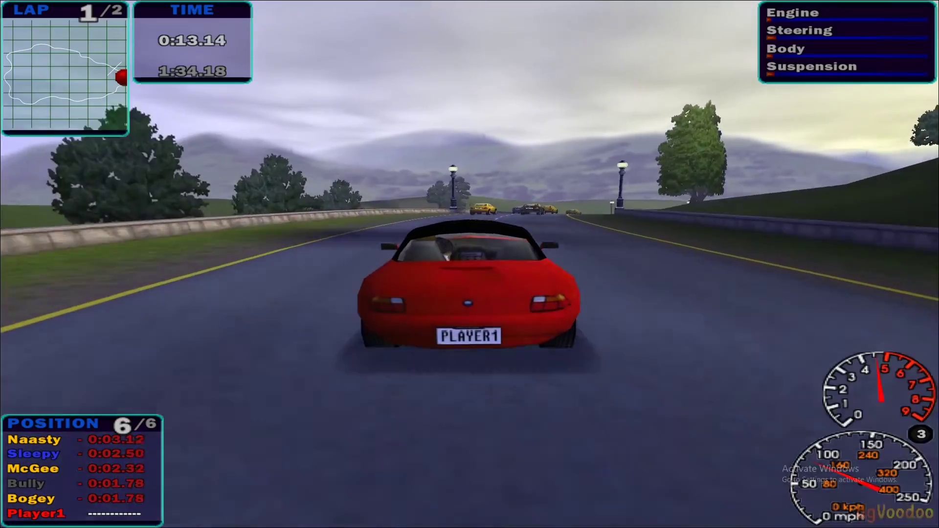
pyautogui.press('Right')
pyautogui.press('Right')
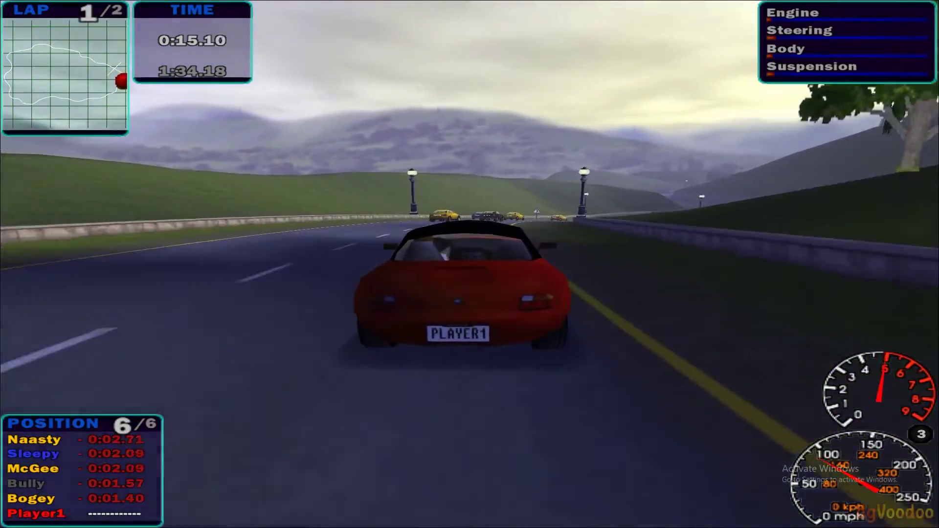
pyautogui.press('Right')
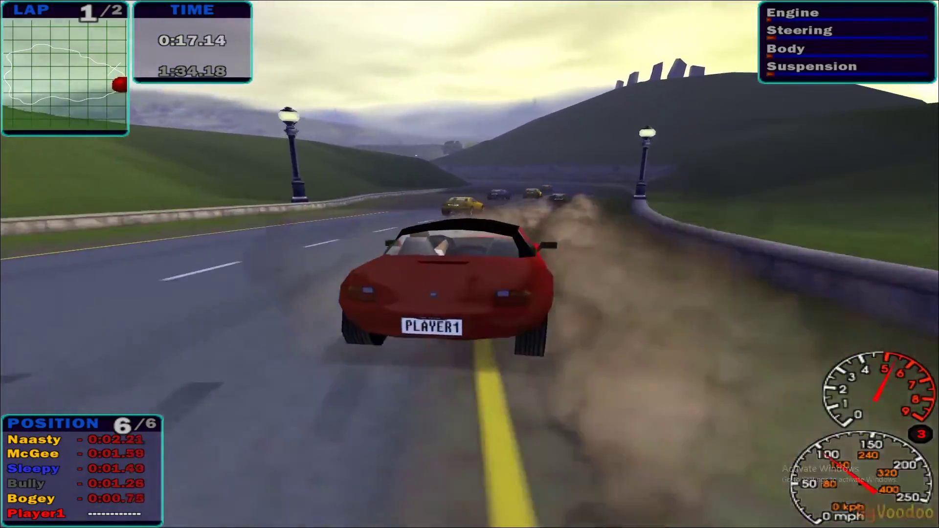
pyautogui.press('Left')
pyautogui.press('Left')
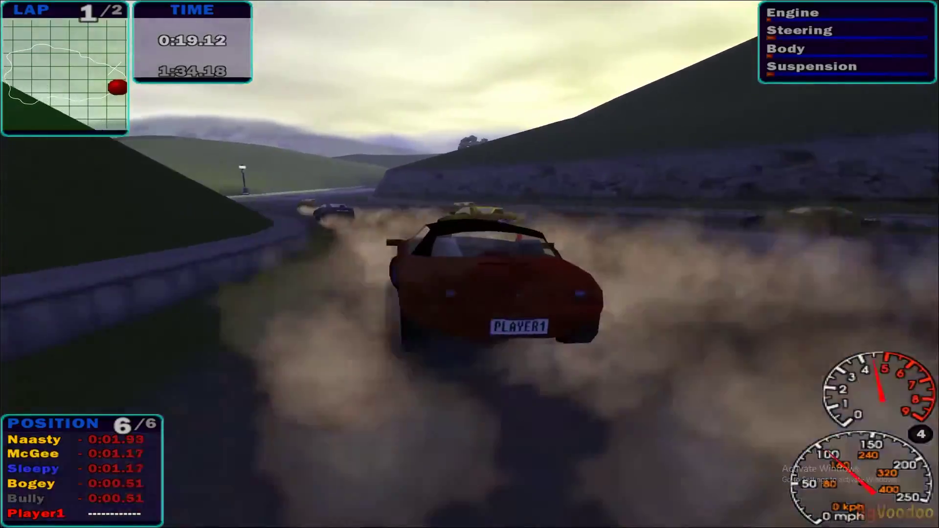
pyautogui.press('Right')
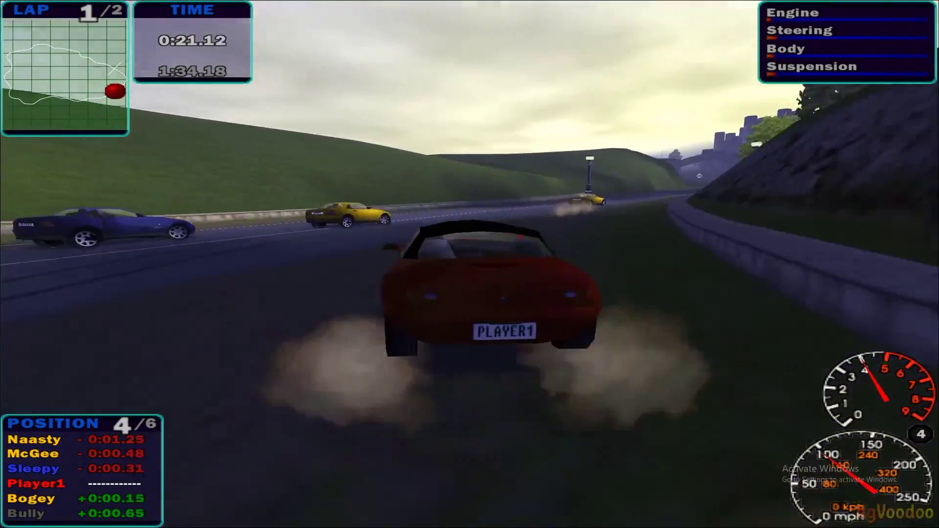
pyautogui.press('Right')
pyautogui.press('Left')
pyautogui.press('Left')
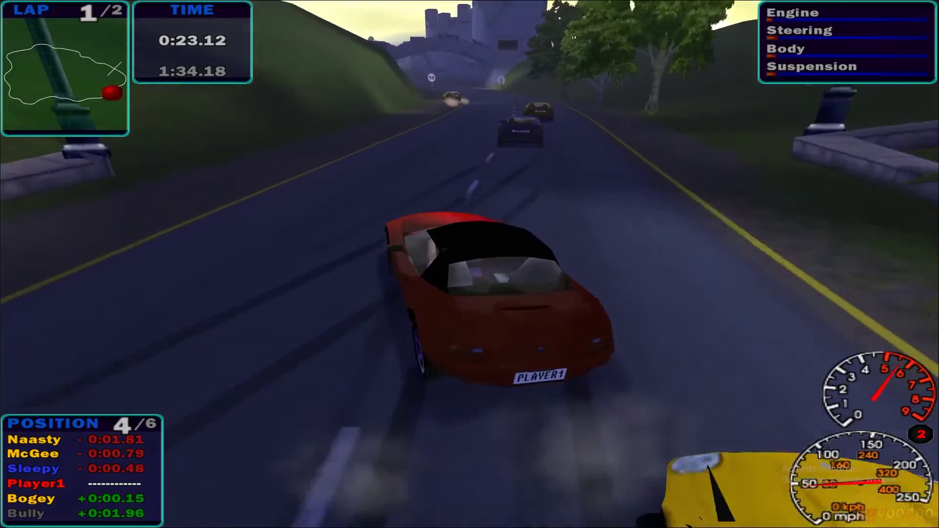
pyautogui.press('Right')
pyautogui.press('Left')
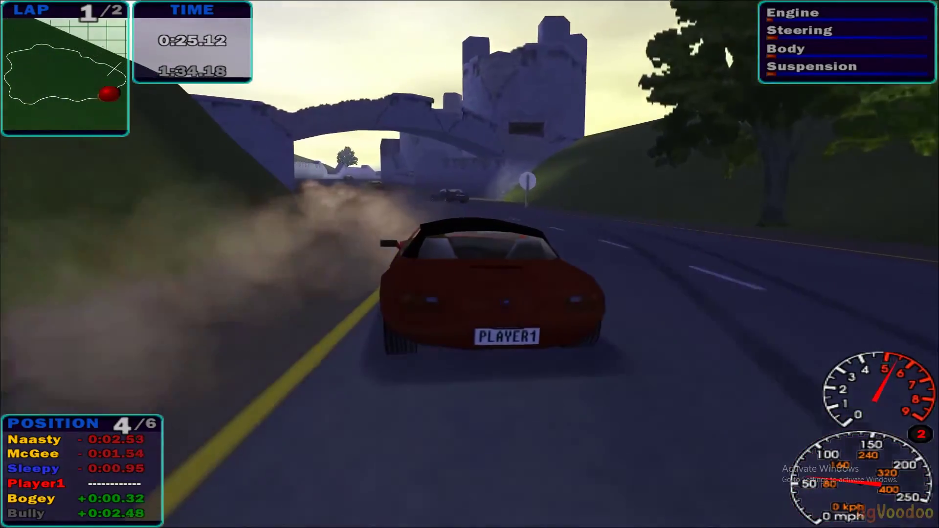
pyautogui.press('Left')
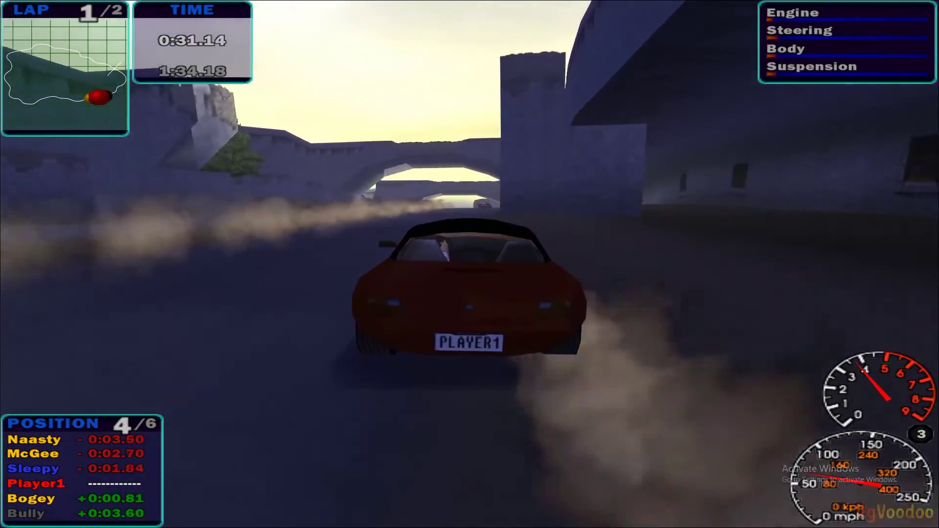
pyautogui.press('Right')
pyautogui.press('Left')
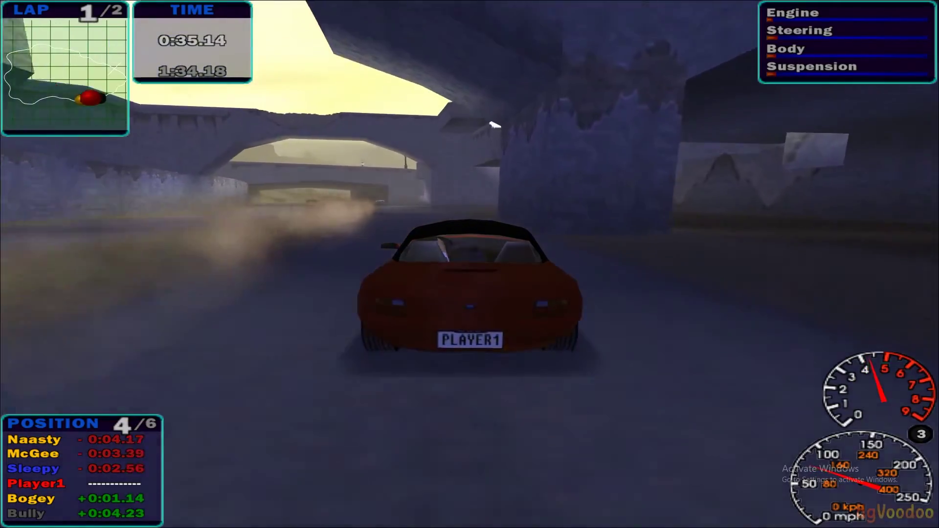
pyautogui.press('Left')
pyautogui.press('Right')
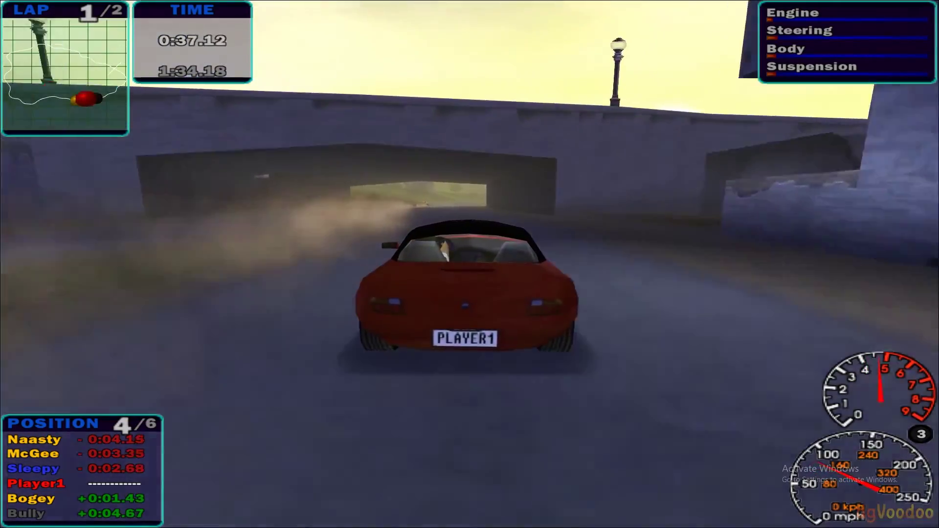
pyautogui.press('Left')
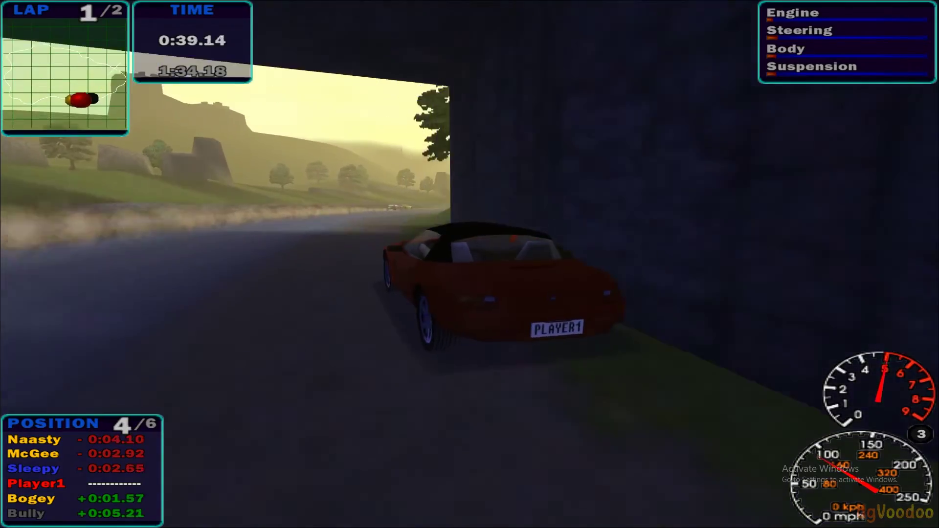
pyautogui.press('Right')
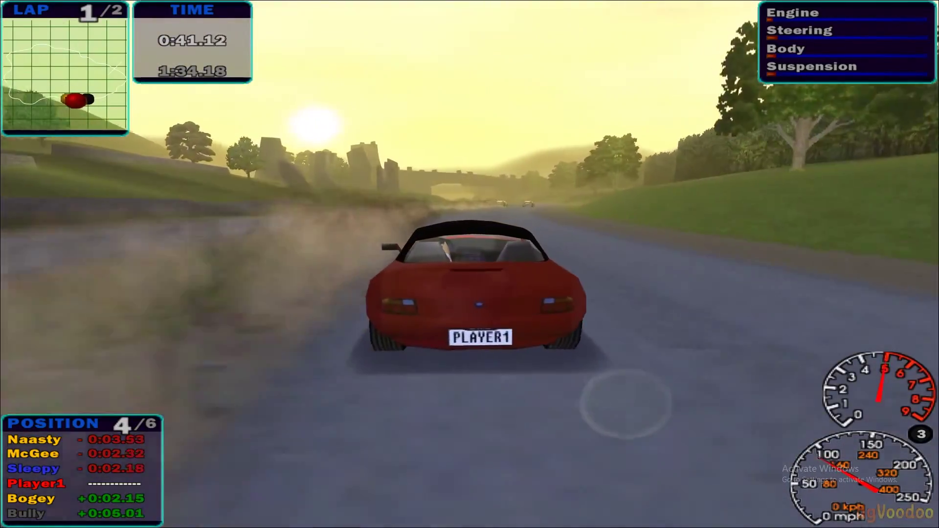
pyautogui.press('Right')
pyautogui.press('Left')
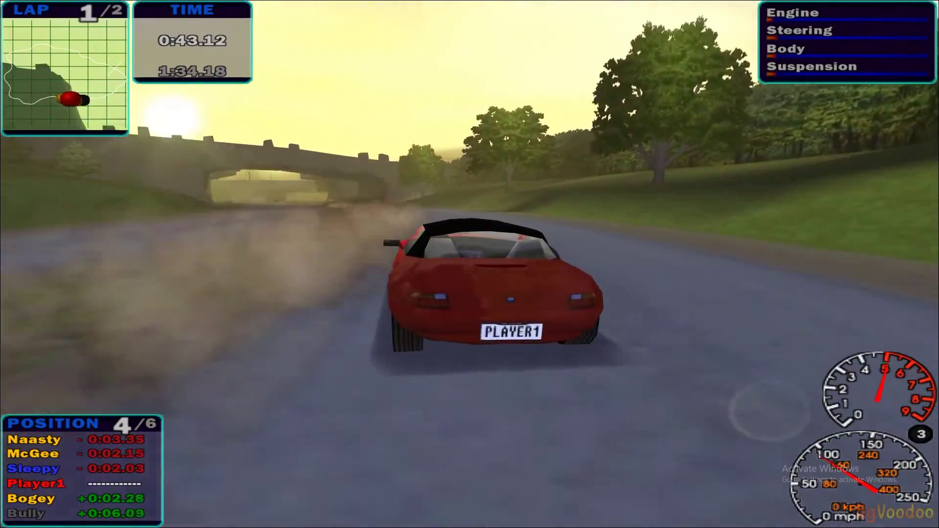
pyautogui.press('Left')
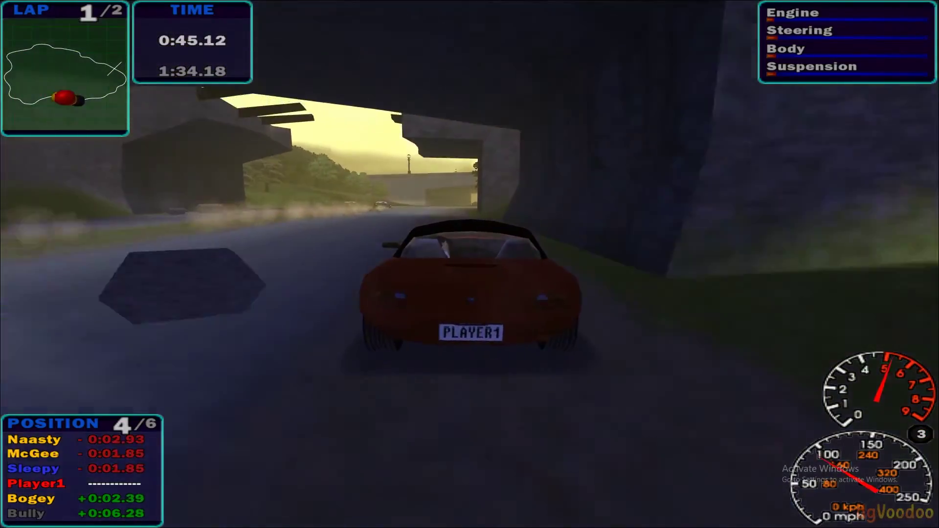
pyautogui.press('Escape')
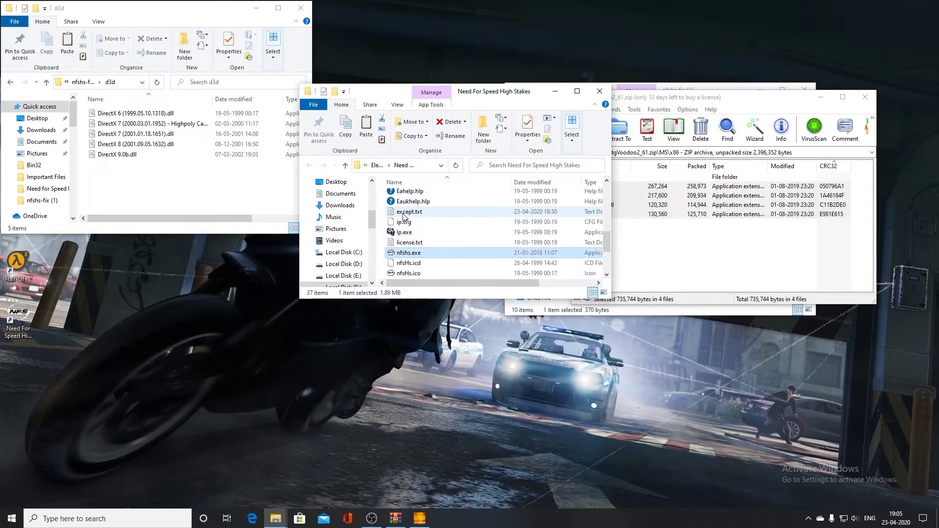
# Move the dgVoodoo2_61.zip archive window aside, bring up the nfshs-fix (1) folder and select dgVoodooCpl.exe in the game folder.
pyautogui.scroll(2, 416, 220)
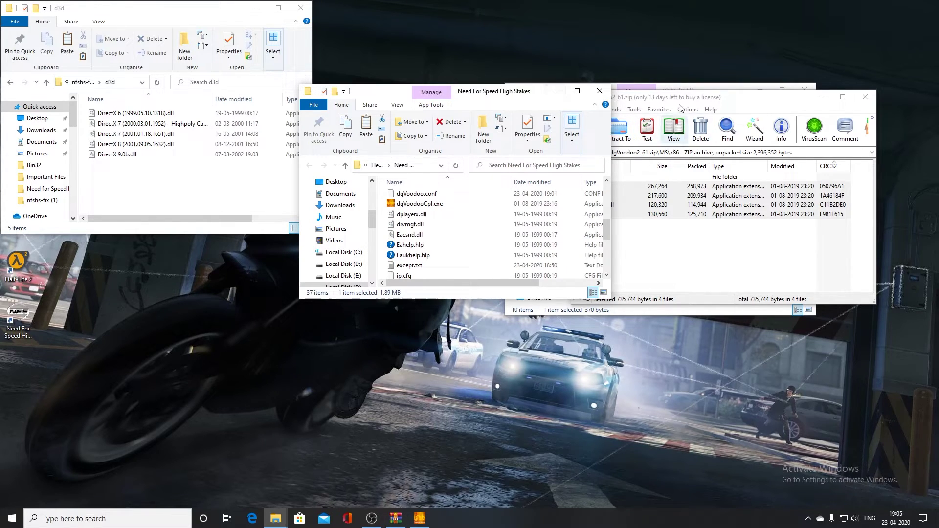
pyautogui.moveTo(681, 102); pyautogui.dragTo(716, 186)
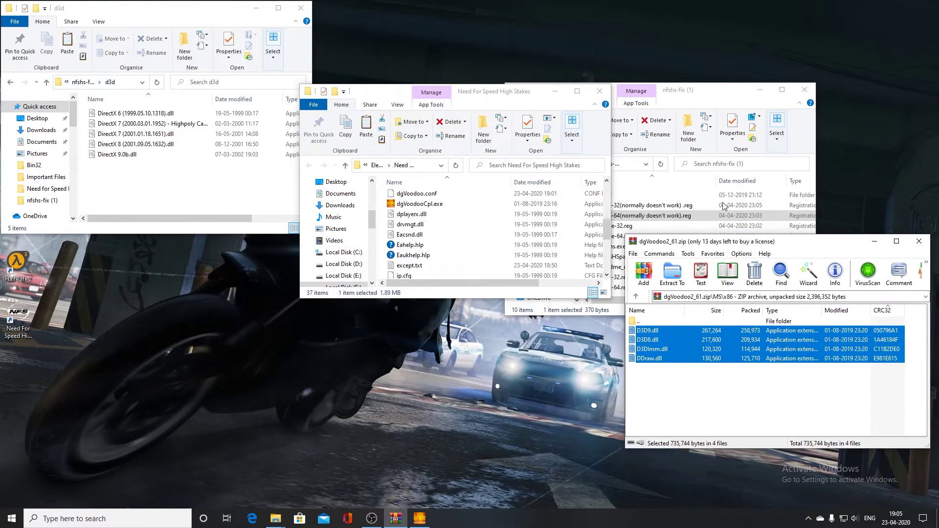
pyautogui.click(723, 96)
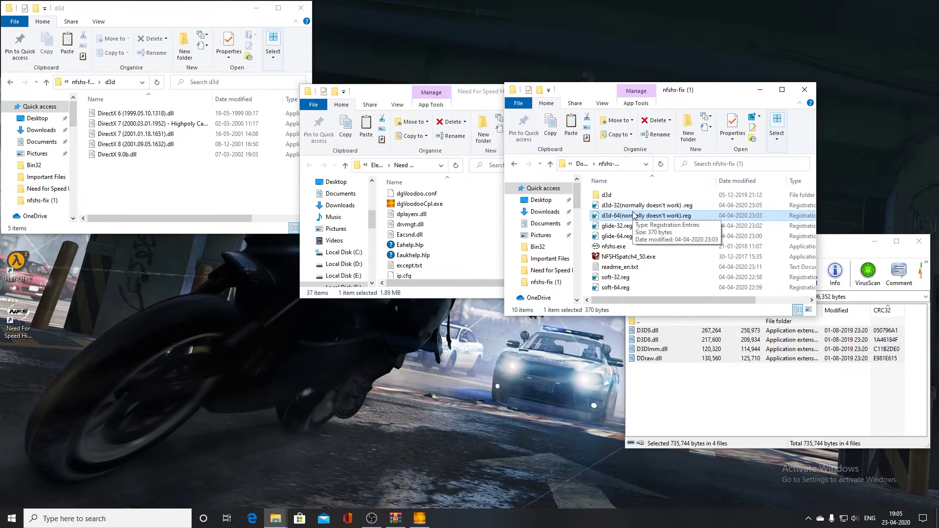
pyautogui.scroll(1, 455, 235)
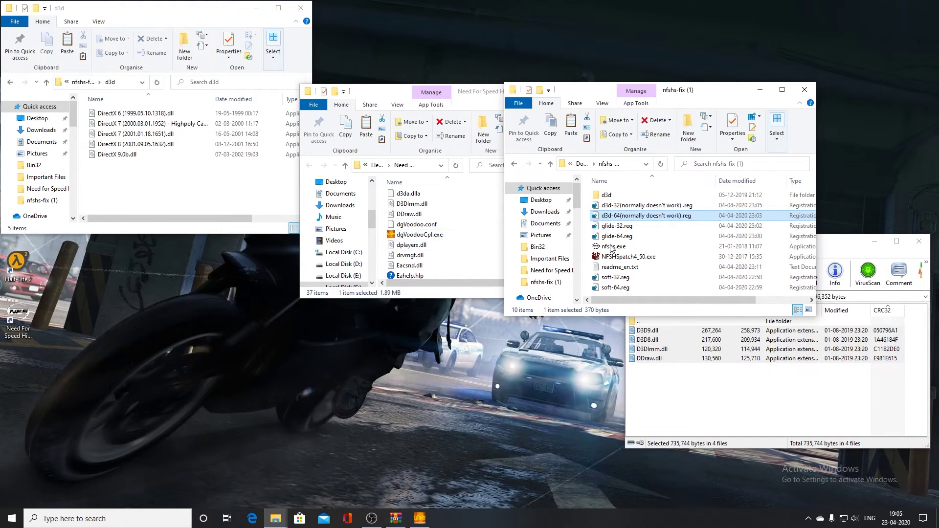
pyautogui.click(470, 239)
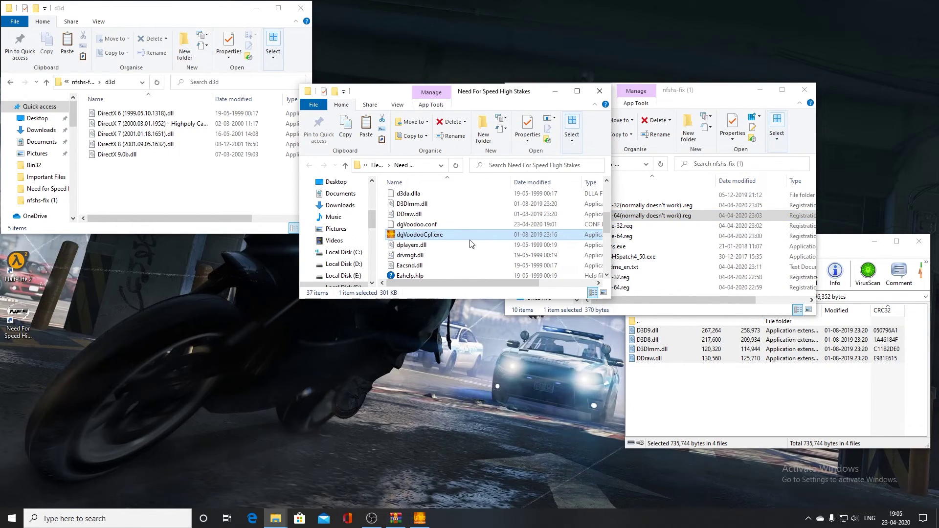